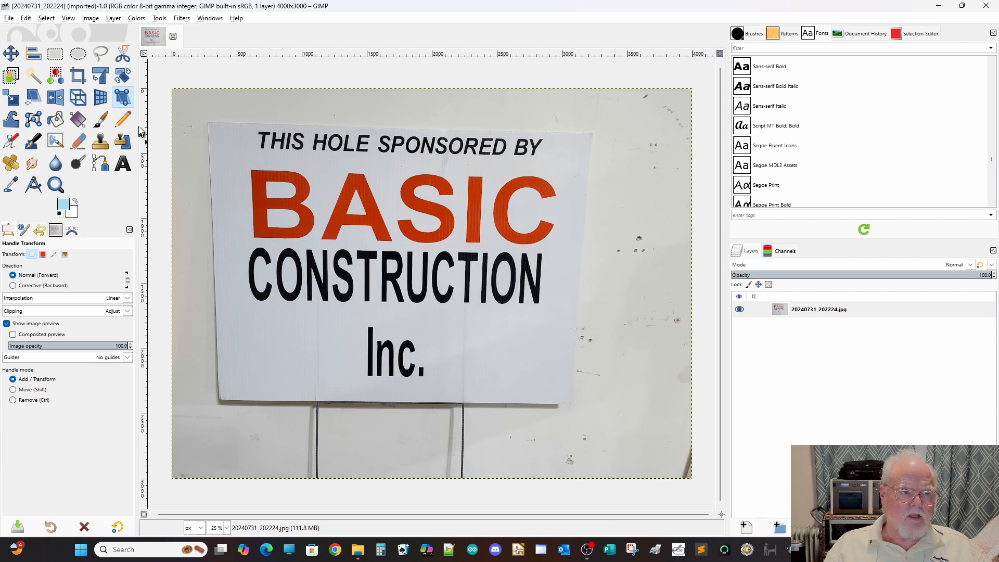
Place two vertical and two horizontal guides framing the outer edges of the Basic Construction sign.
drag(145, 125, 208, 127)
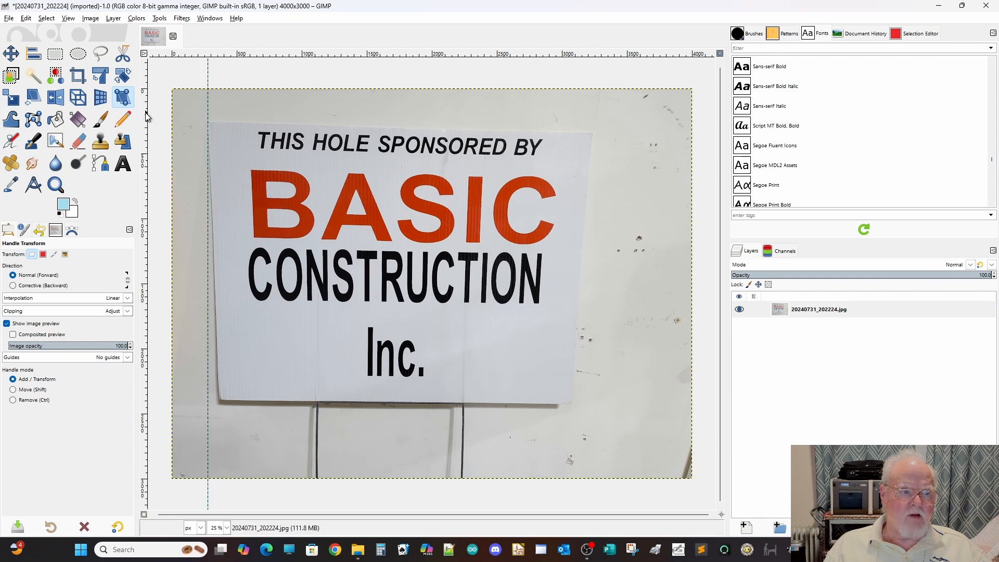
drag(146, 118, 592, 147)
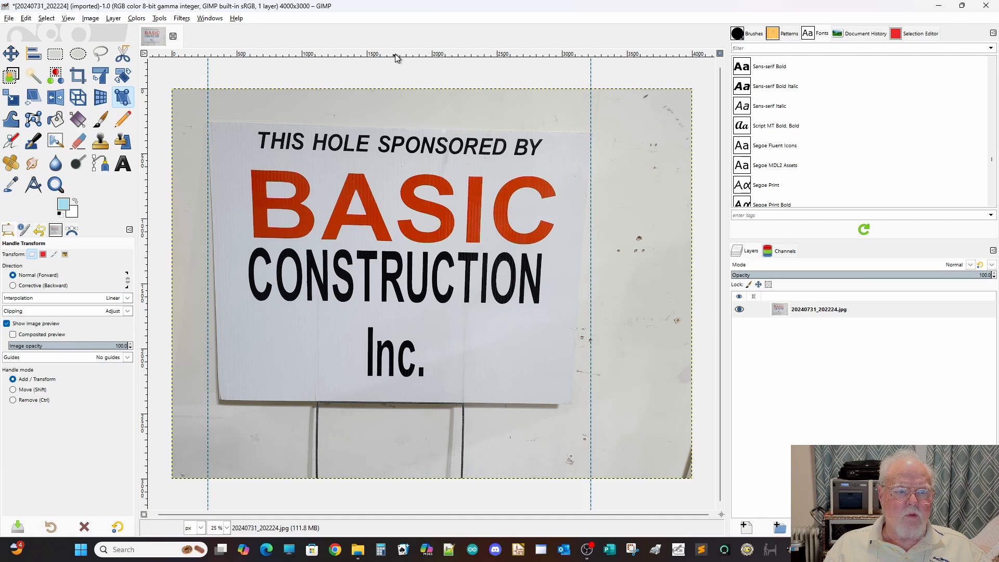
drag(397, 58, 354, 124)
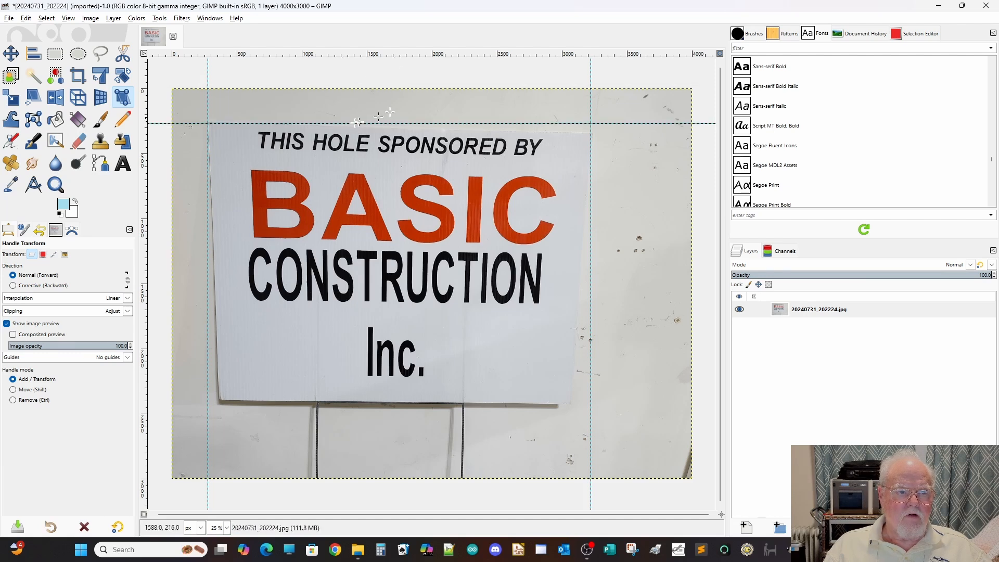
drag(474, 54, 455, 404)
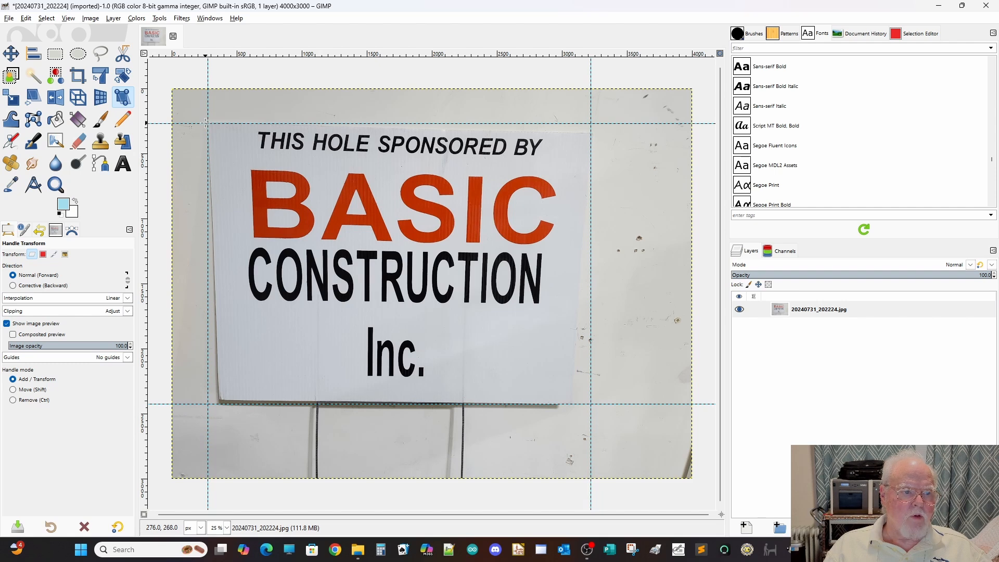
Anchor the sign's upper-left corner with Handle Transform, pull its other three corners onto the guide intersections, and apply the transform.
click(208, 123)
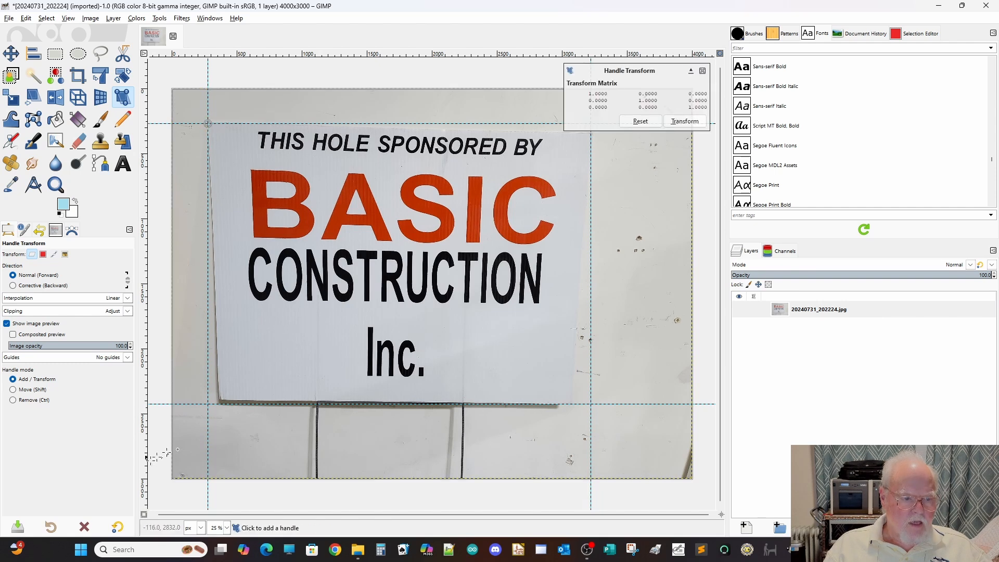
drag(225, 399, 207, 404)
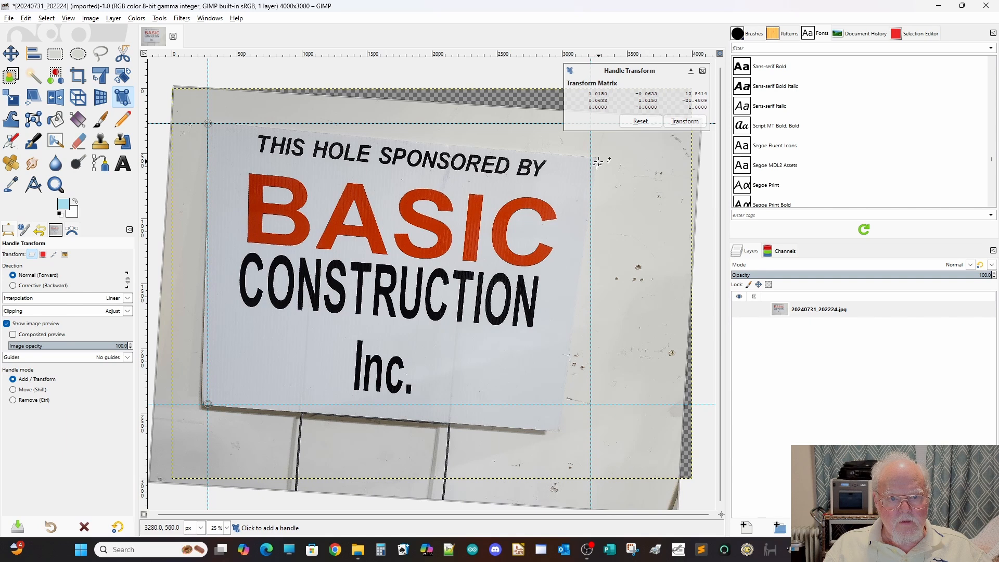
drag(596, 158, 588, 122)
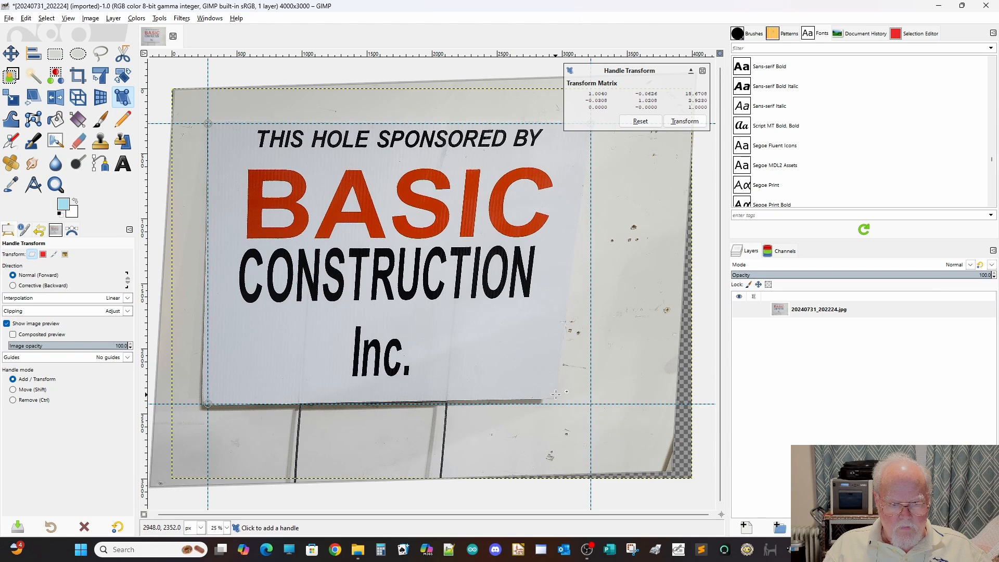
drag(556, 394, 591, 404)
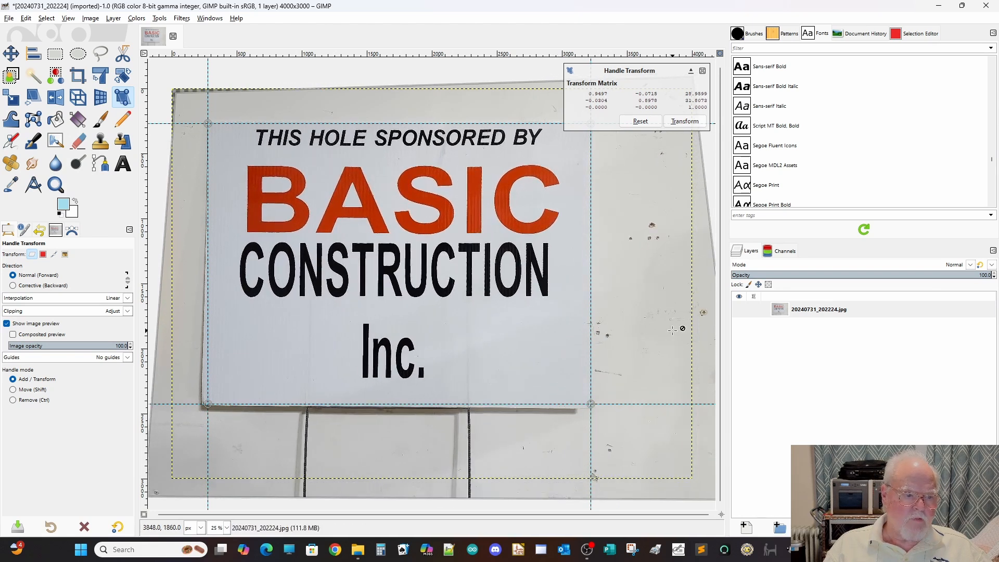
click(685, 121)
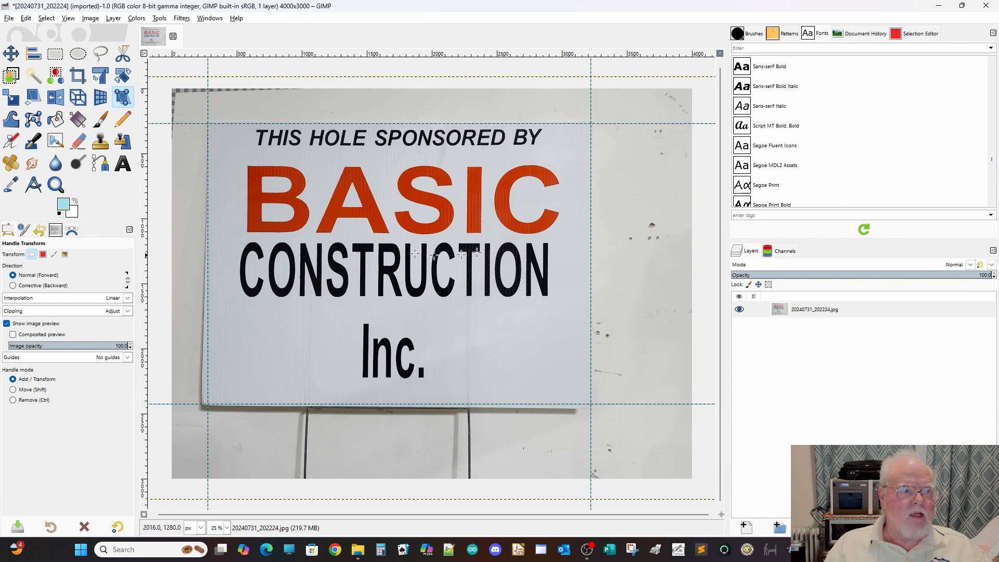
Start the Crop and Save from Guides filter and pick 2025Script.xcf in the Demo Cropped Images folder as the save path.
click(182, 18)
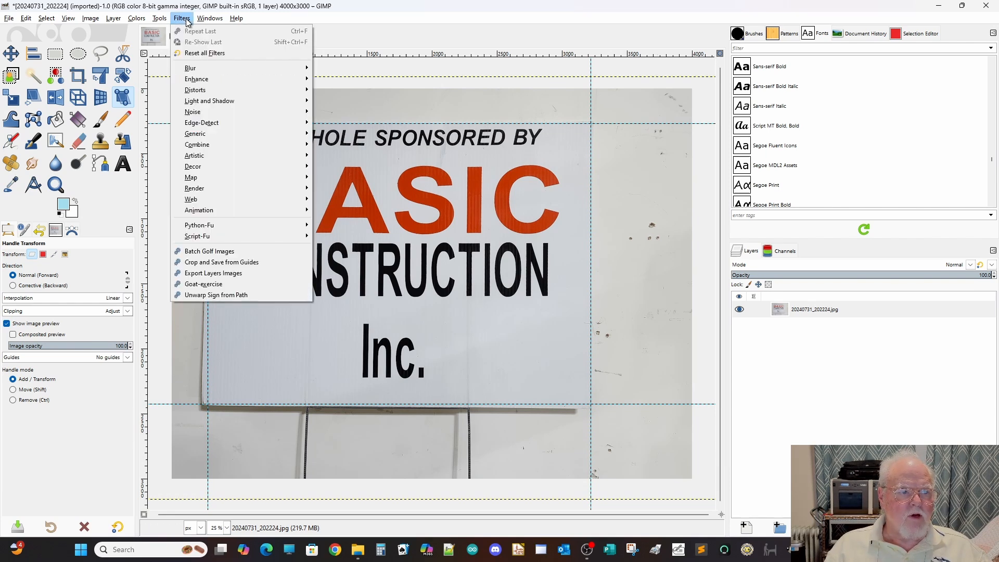
click(212, 265)
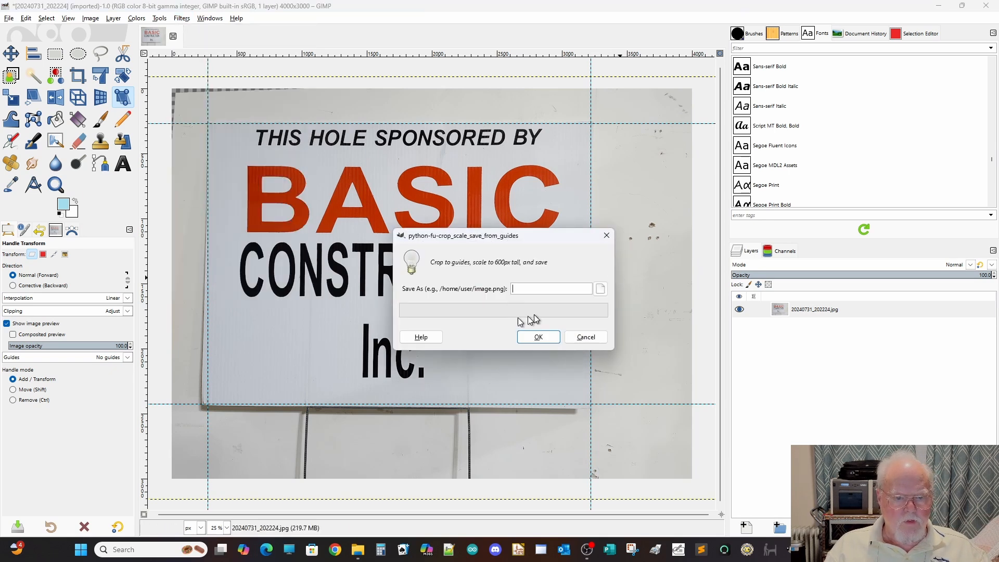
click(601, 289)
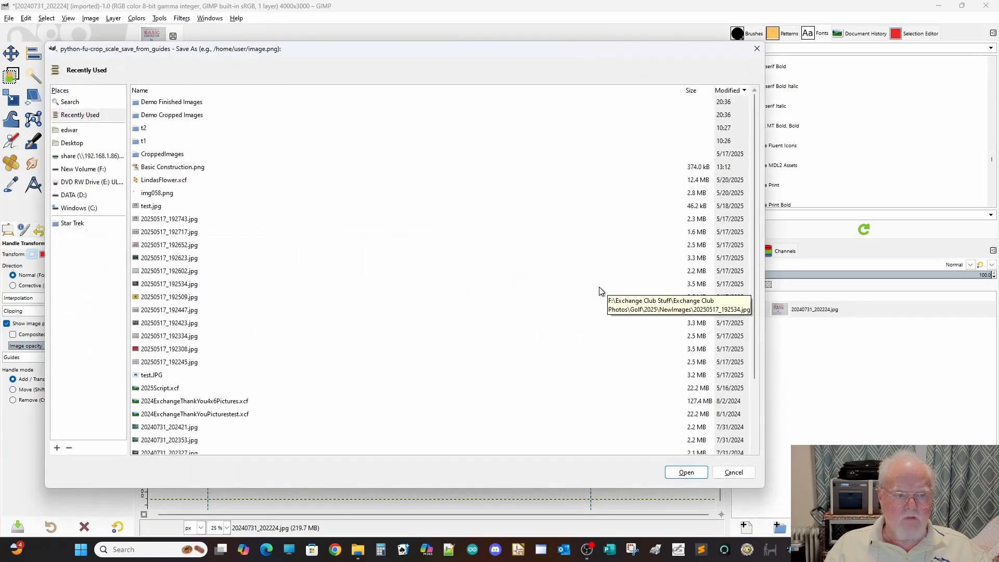
double_click(156, 115)
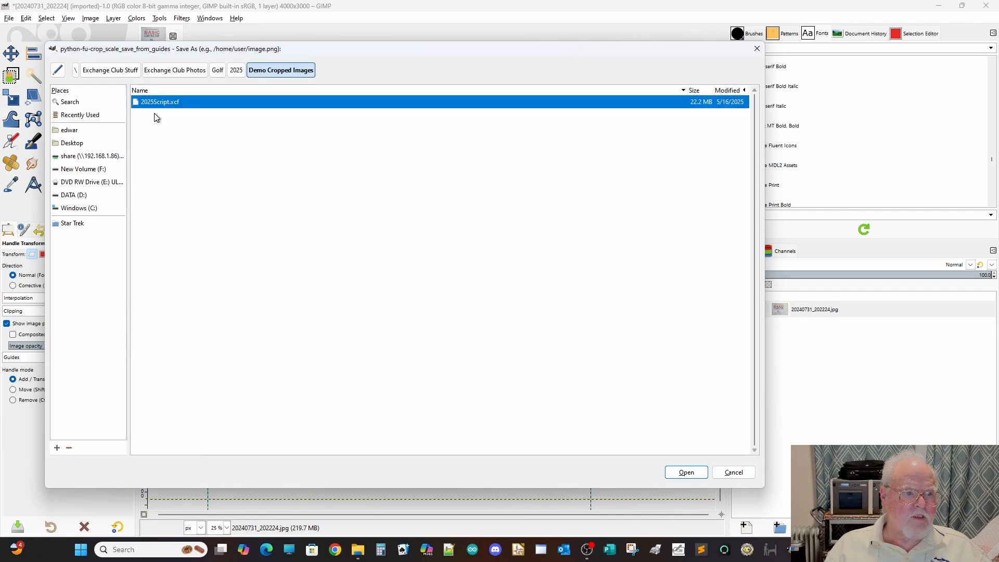
click(694, 479)
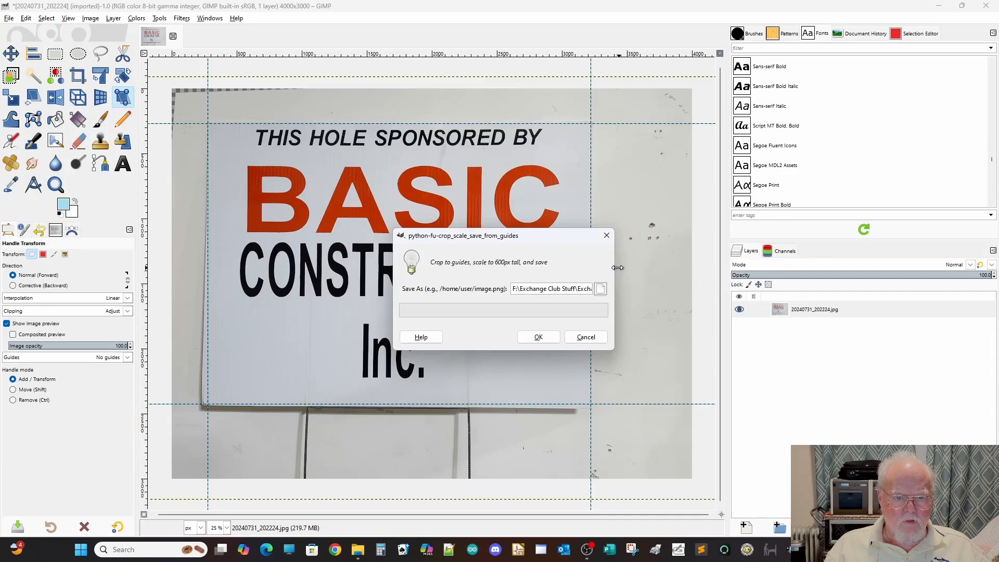
Change the file name in the save path to BasicConstruction.png, run the crop, and close the image discarding its changes.
drag(614, 269, 870, 270)
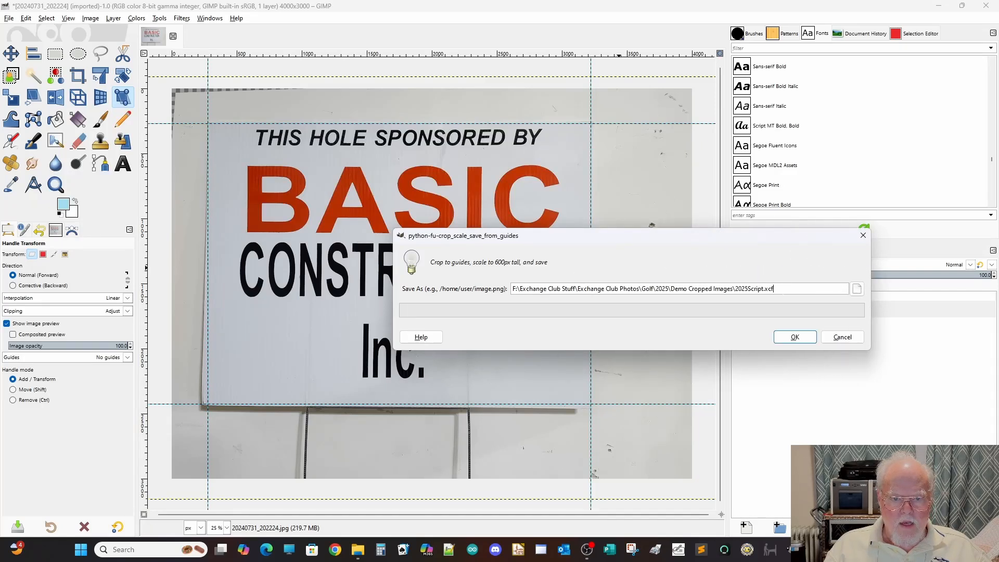
drag(779, 289, 755, 288)
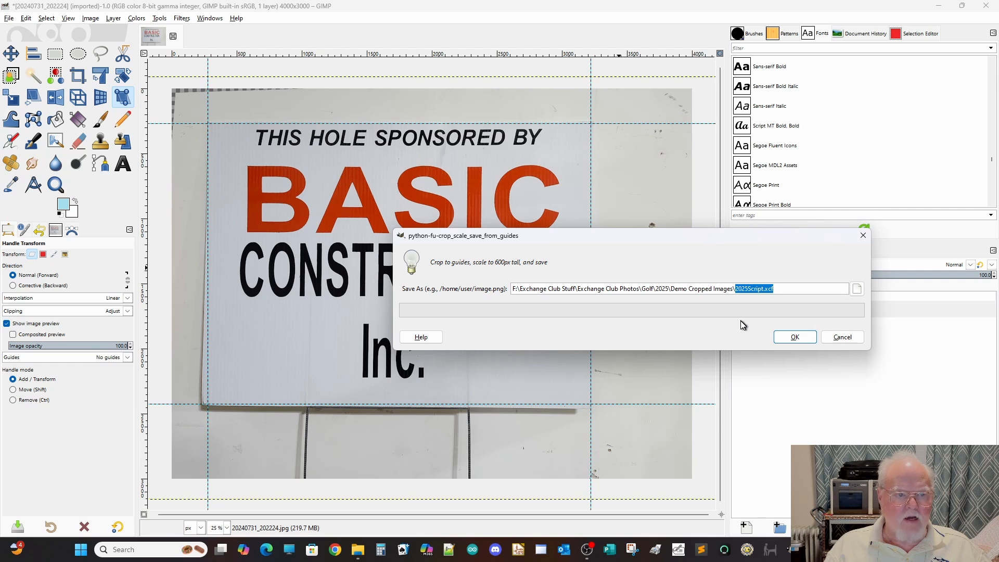
text(BasicC)
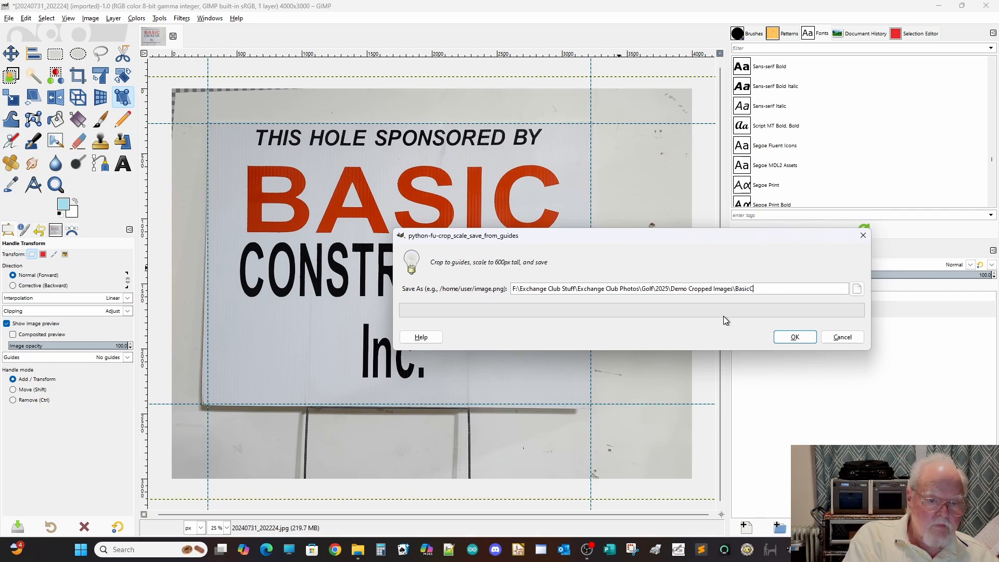
text(ons)
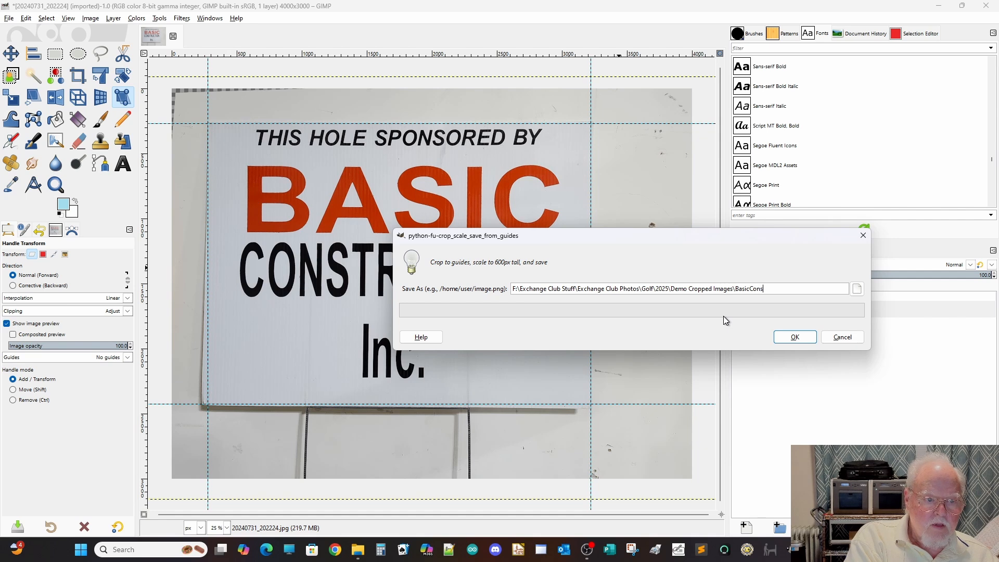
text(truction)
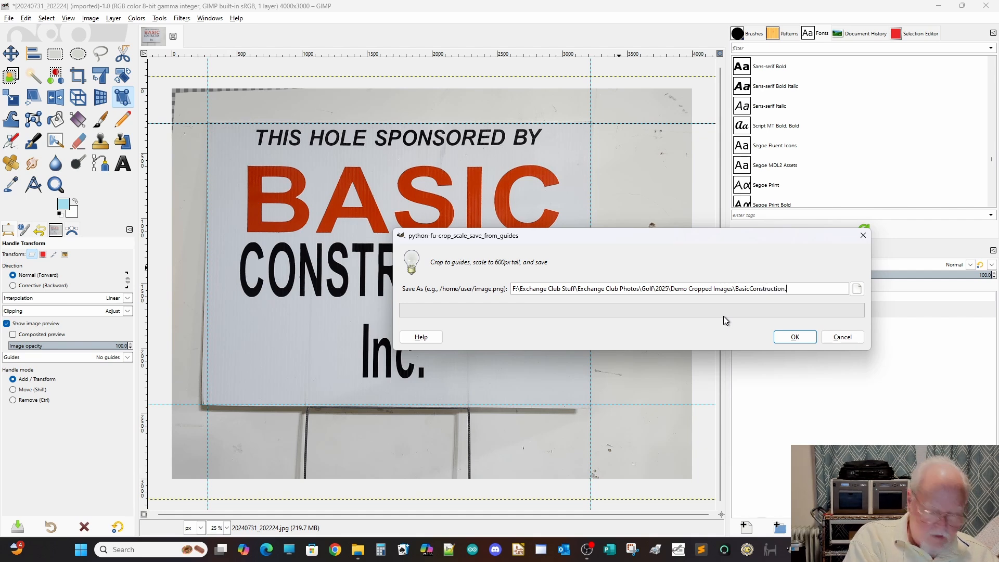
text(.)
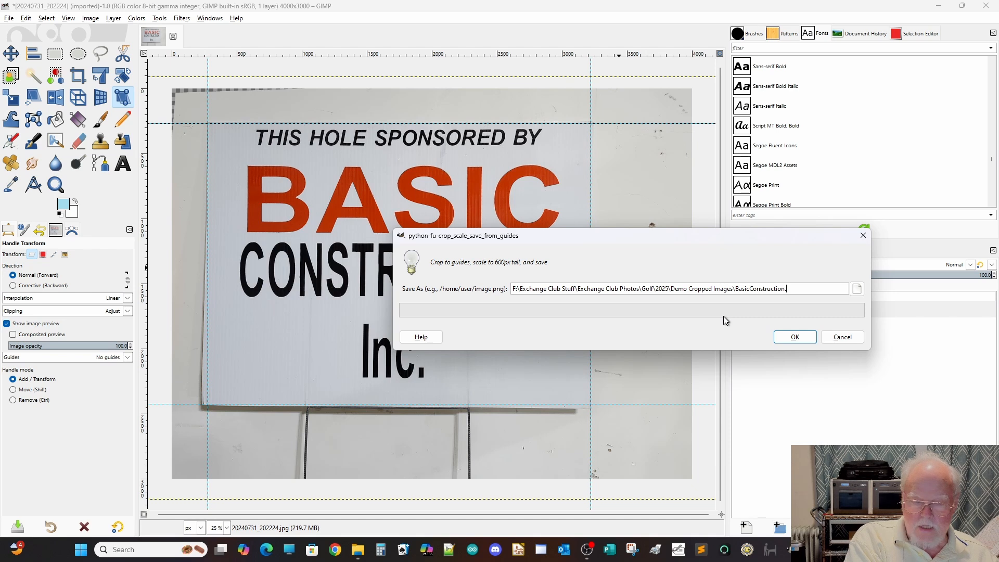
text(png)
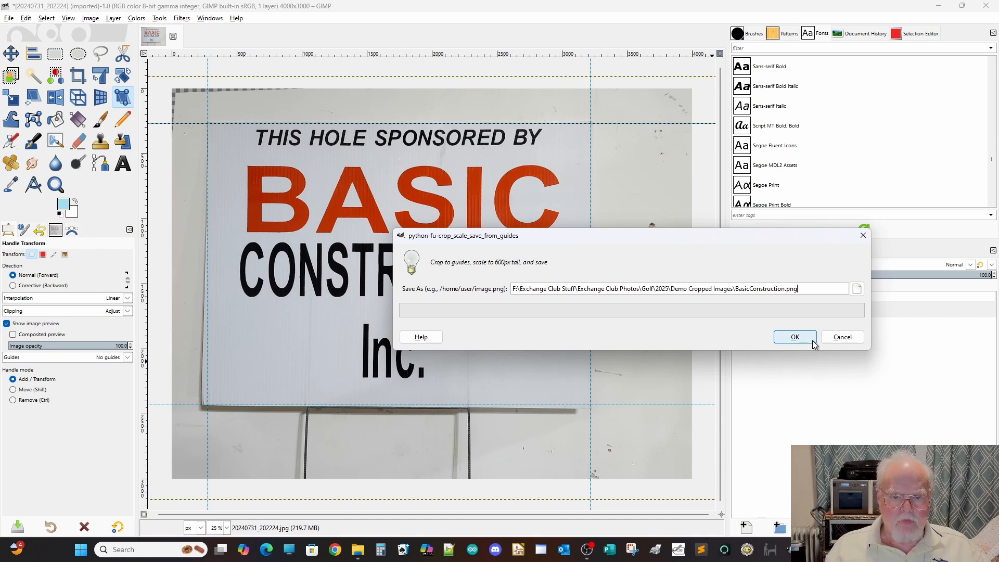
click(795, 338)
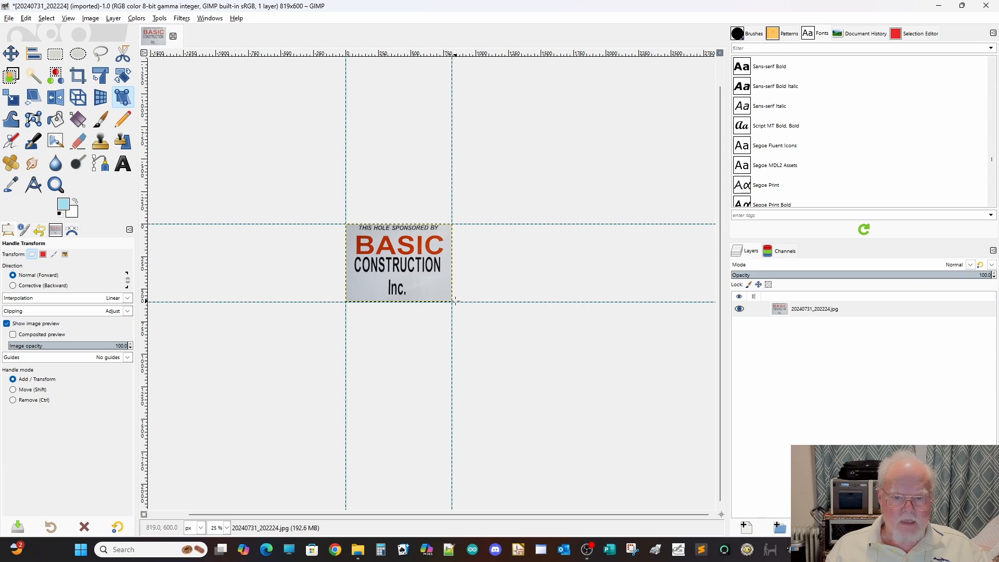
click(173, 35)
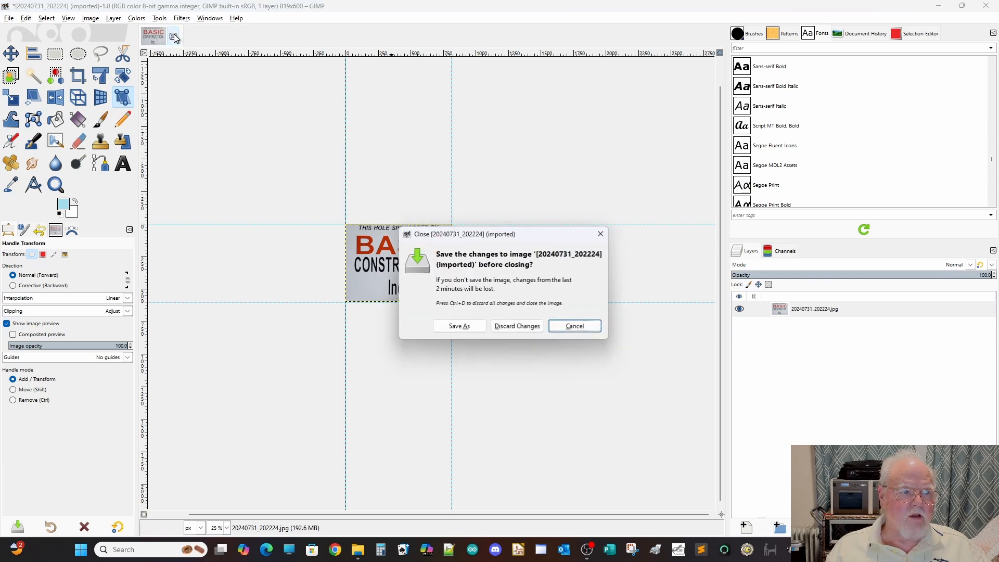
click(524, 327)
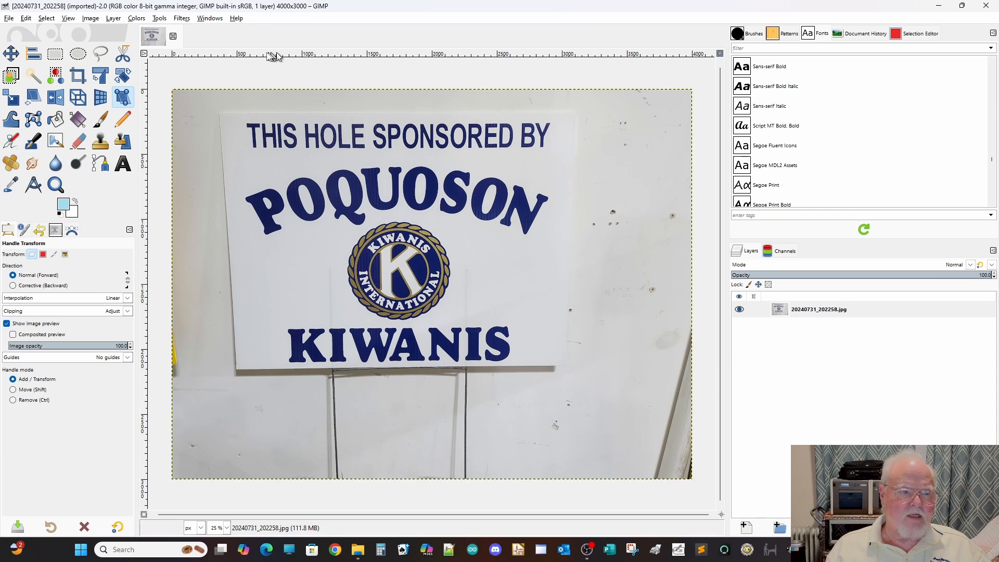
Frame the Poquoson Kiwanis sign with guides at its top (about 196 px), bottom, left (about 392 px) and right (about 3092 px) edges.
drag(262, 56, 252, 115)
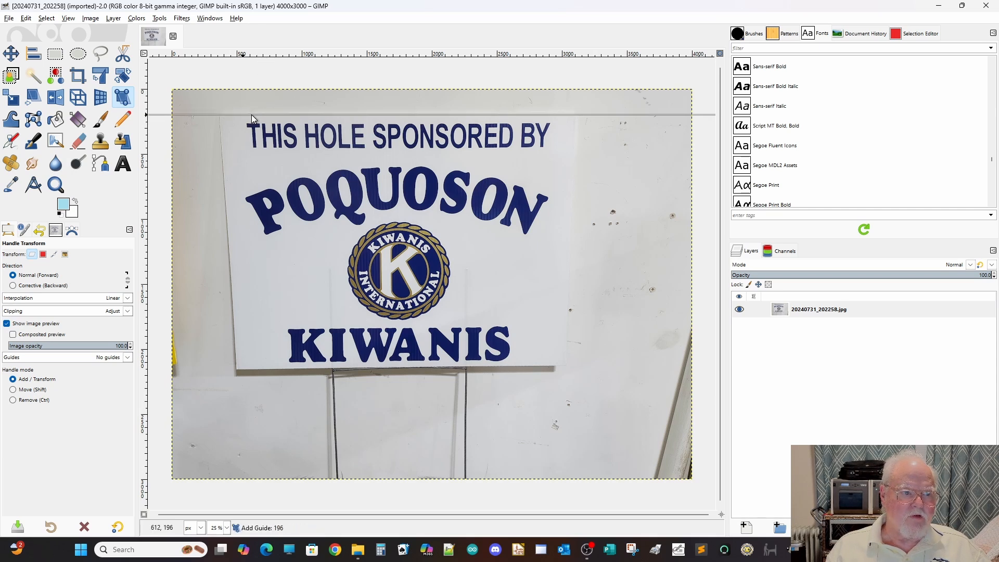
drag(291, 54, 275, 369)
drag(146, 218, 223, 198)
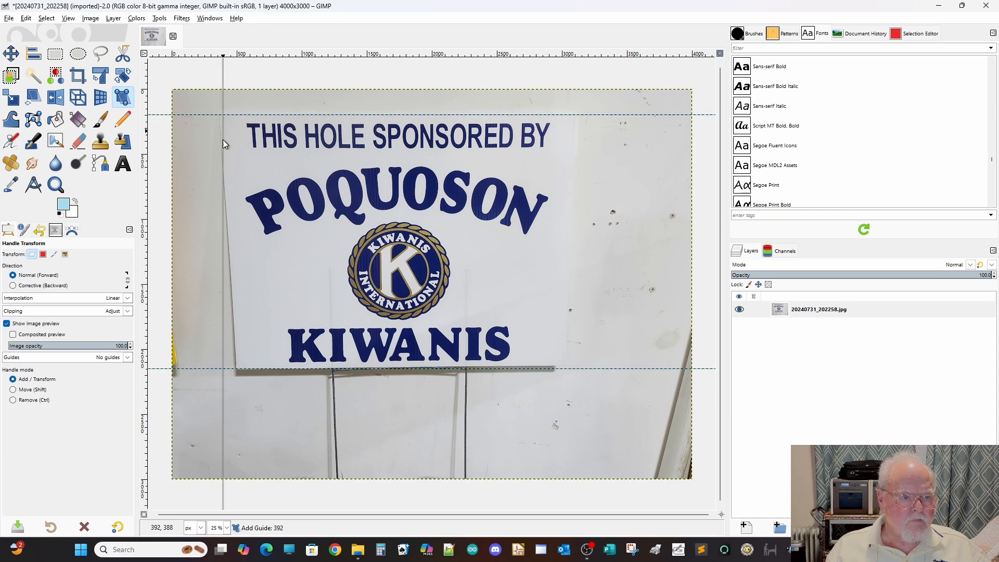
drag(145, 166, 575, 131)
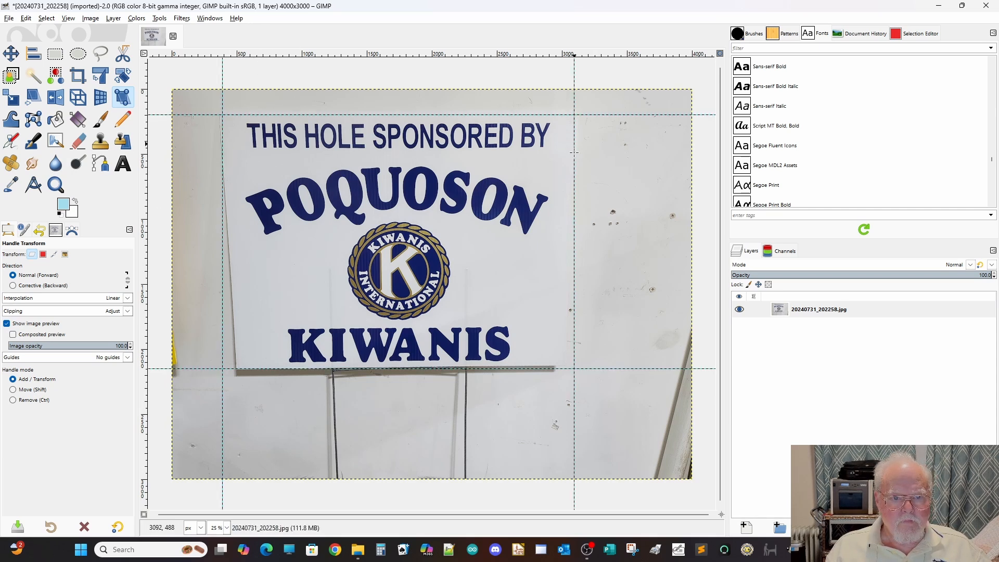
Anchor the Kiwanis sign's two upper corners with Handle Transform, pull both lower corners onto the guide intersections, and apply the transform.
click(574, 115)
click(223, 115)
drag(236, 369, 222, 367)
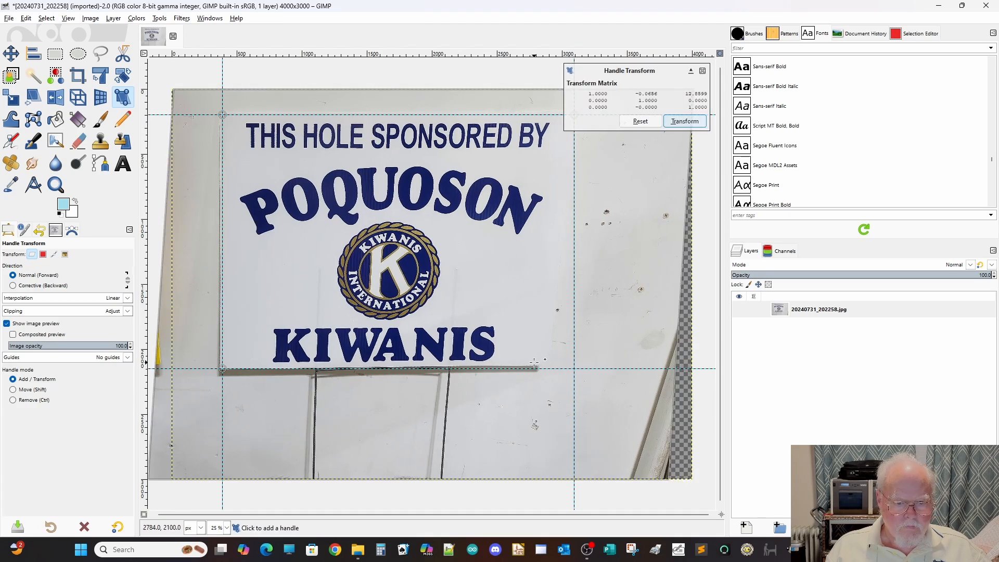
drag(539, 368, 576, 368)
click(680, 124)
Crop and save the sign from its guides as Kiwanis.png in Demo Cropped Images, and close the image discarding its changes.
click(182, 19)
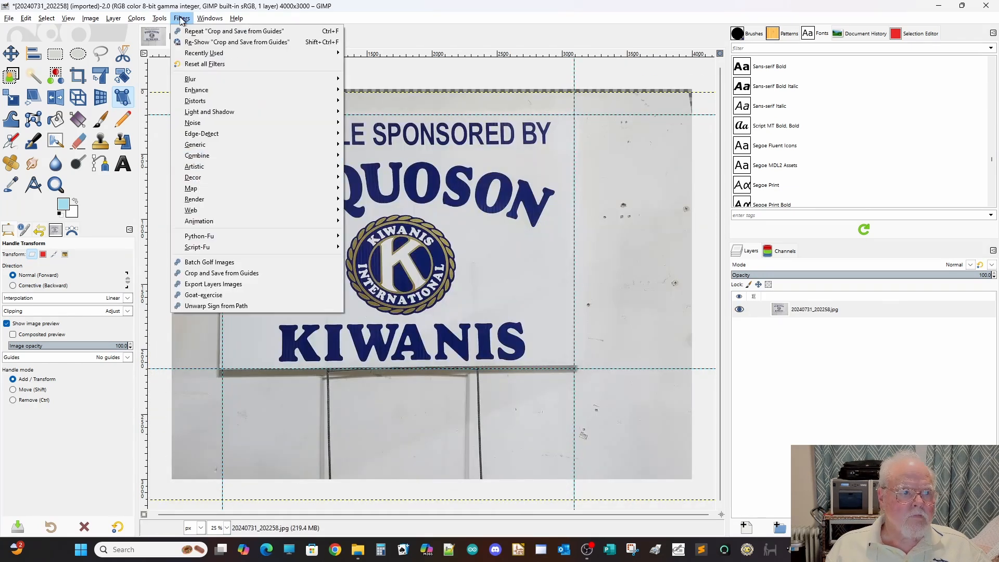
click(209, 275)
drag(617, 291, 914, 291)
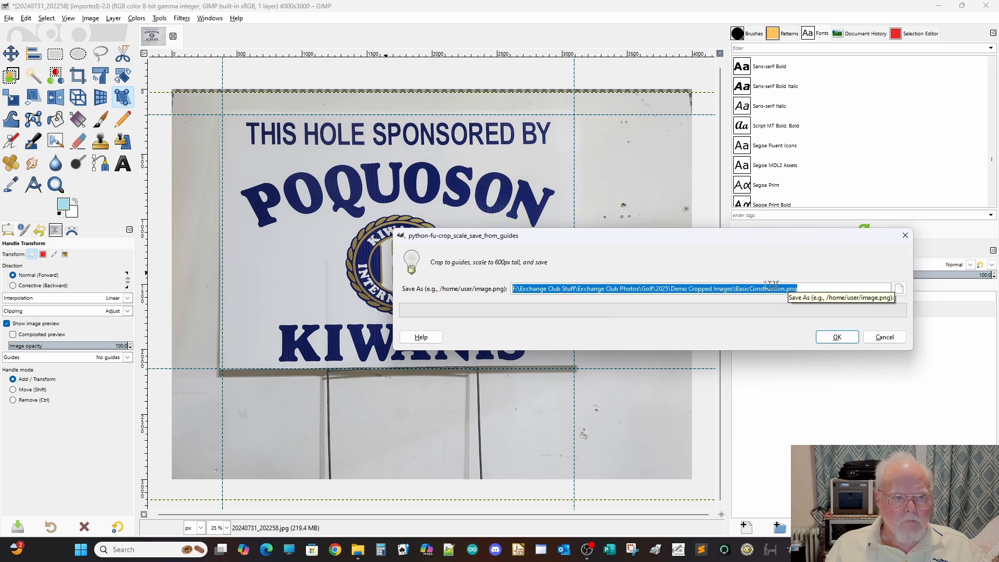
double_click(760, 289)
text(Kiwanis)
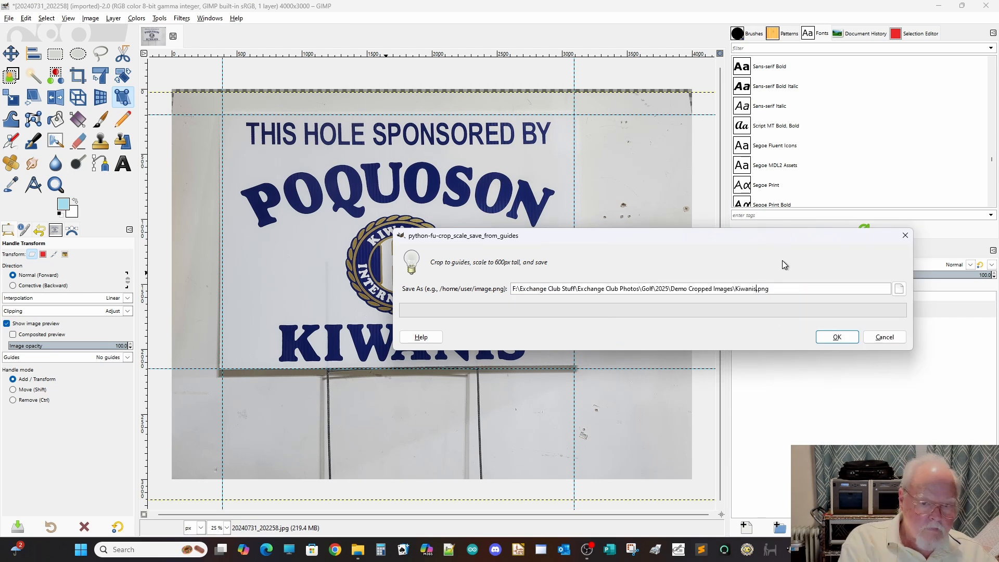
click(837, 337)
click(173, 36)
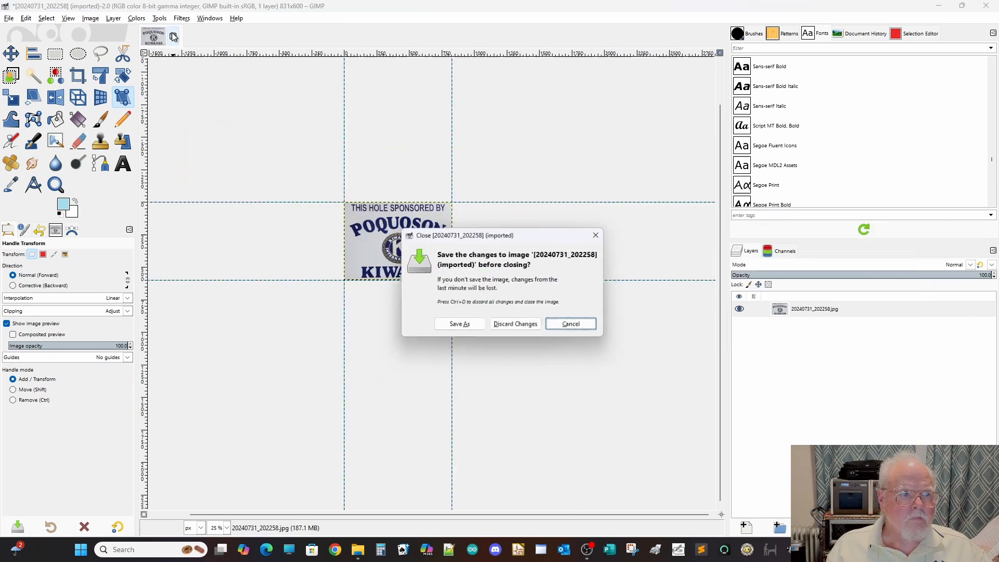
click(515, 324)
Place two horizontal and two vertical guides along the edges of the black funeral home sign.
drag(269, 54, 268, 121)
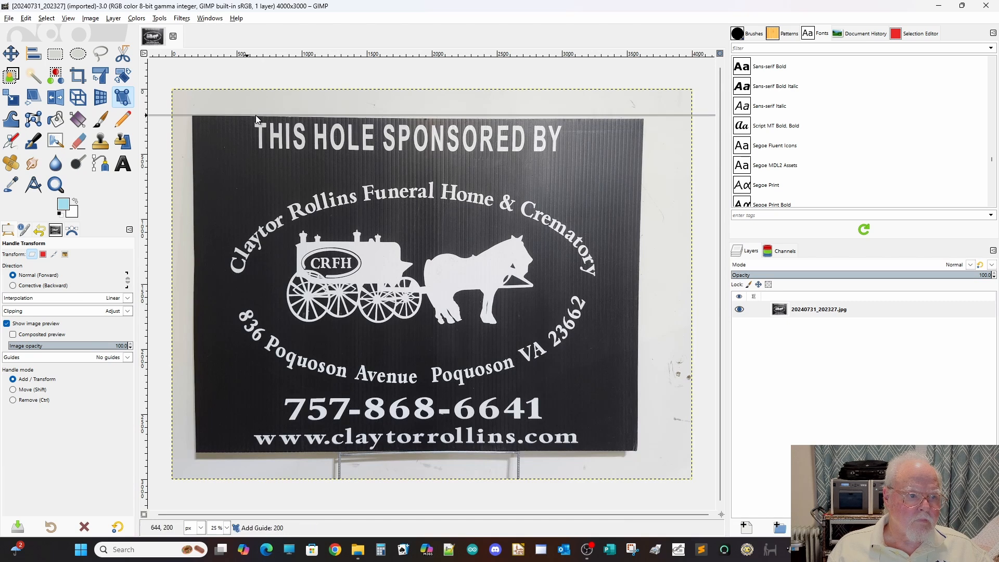
drag(278, 54, 280, 450)
drag(144, 244, 195, 179)
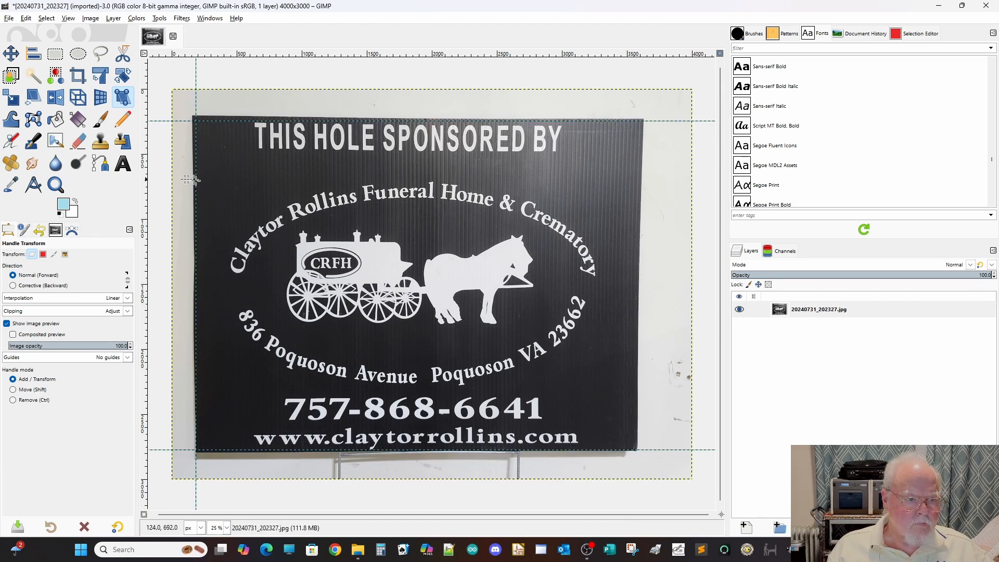
drag(145, 209, 636, 139)
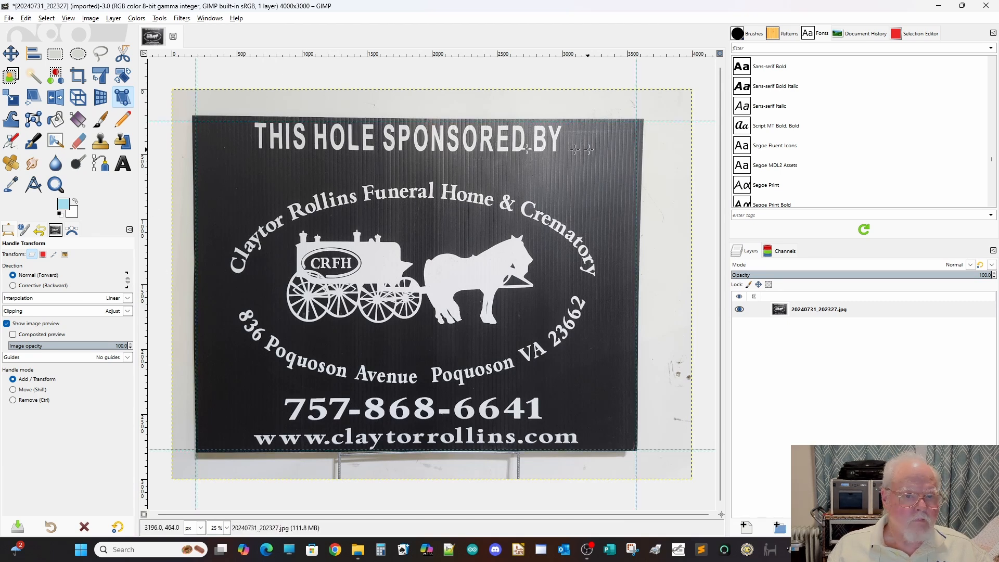
Set Handle Transform handles at the black funeral home sign's upper-left and lower-left guide intersections and apply the transform.
click(195, 121)
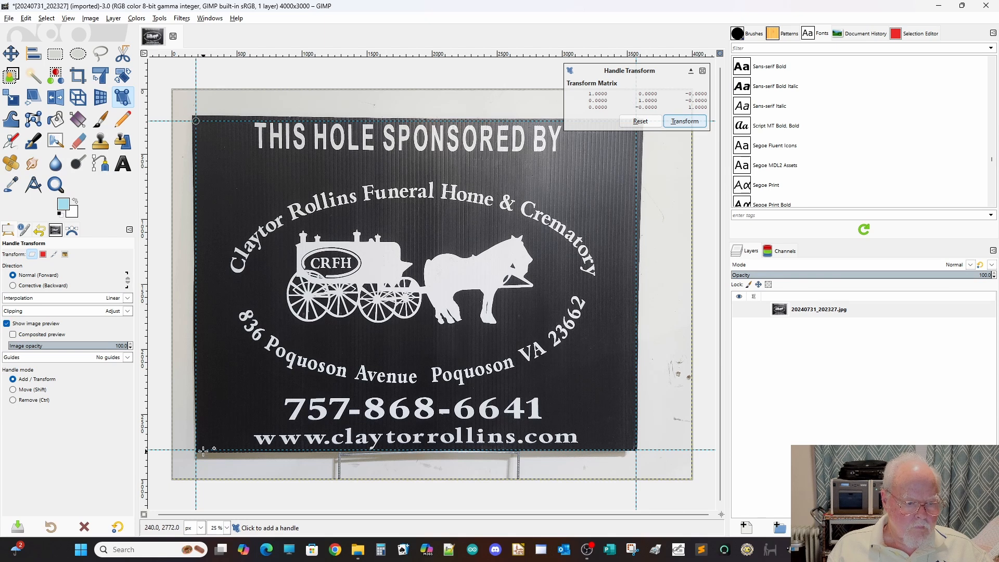
click(196, 450)
click(685, 121)
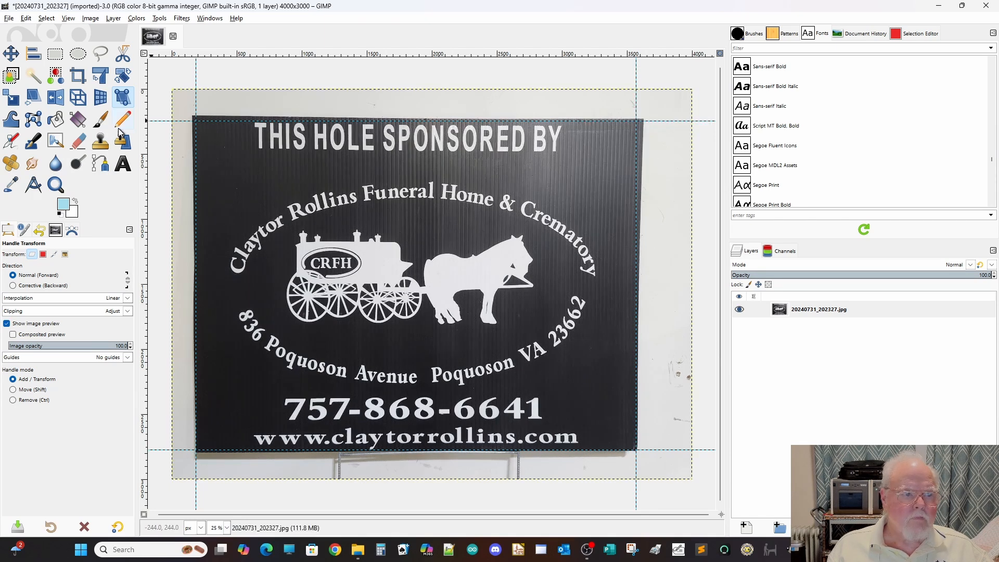
Crop and save the funeral home sign from its guides as ClaytorRollins.png, and close the image discarding its changes.
click(181, 18)
click(202, 275)
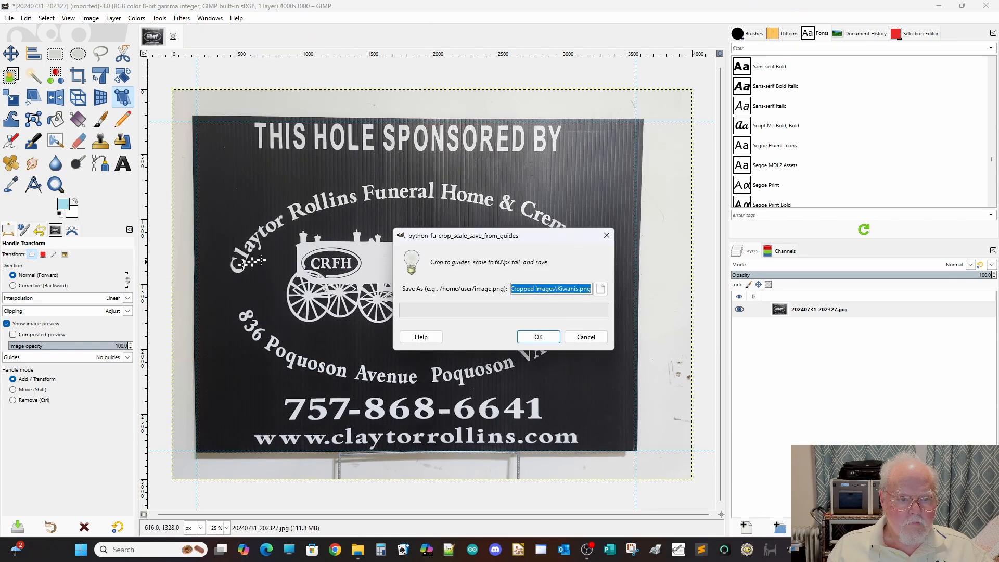
double_click(569, 285)
text(ClaytorRollins)
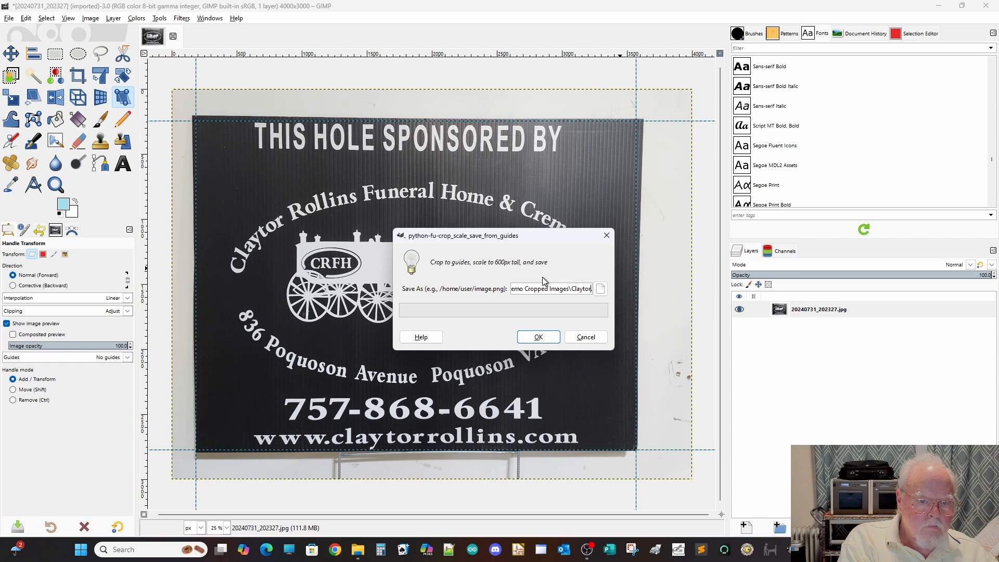
click(539, 337)
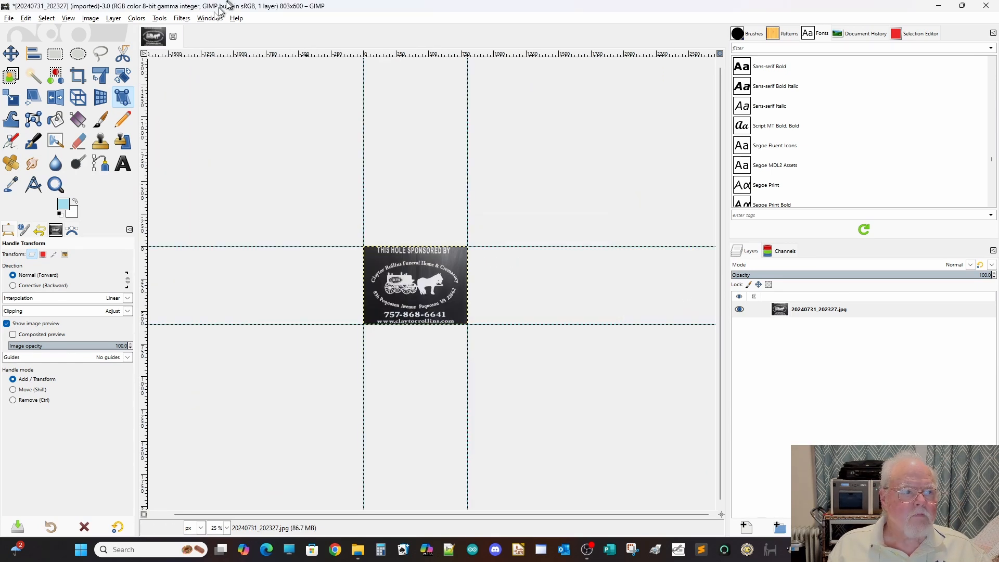
click(173, 36)
click(519, 326)
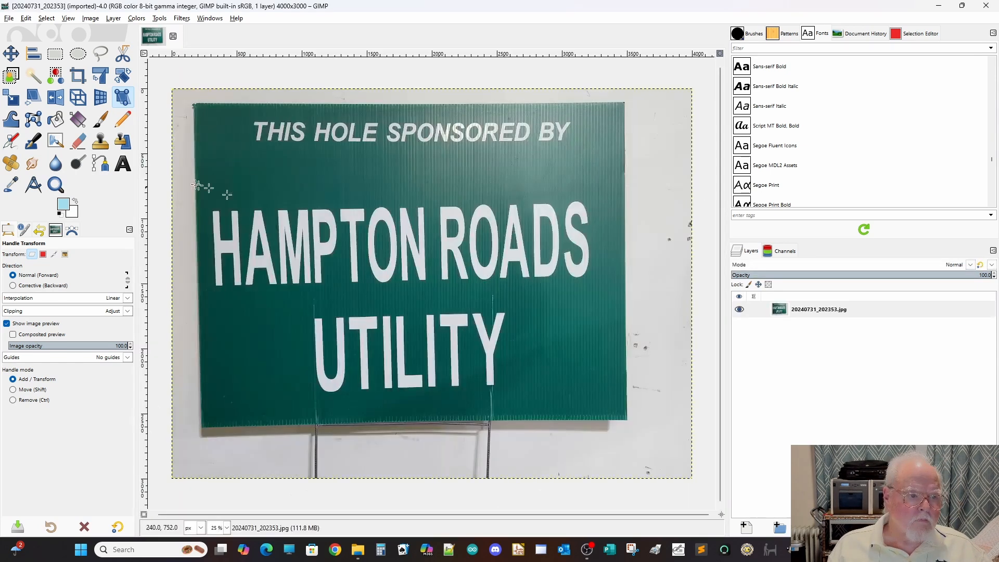
Frame the green Hampton Roads Utility sign with two vertical and two horizontal guides along its edges.
drag(144, 192, 193, 171)
drag(146, 130, 627, 130)
drag(474, 55, 466, 105)
drag(344, 55, 316, 427)
Pull the Hampton Roads Utility sign's four corners onto the guide intersections with Handle Transform, and apply the transform.
drag(197, 108, 192, 105)
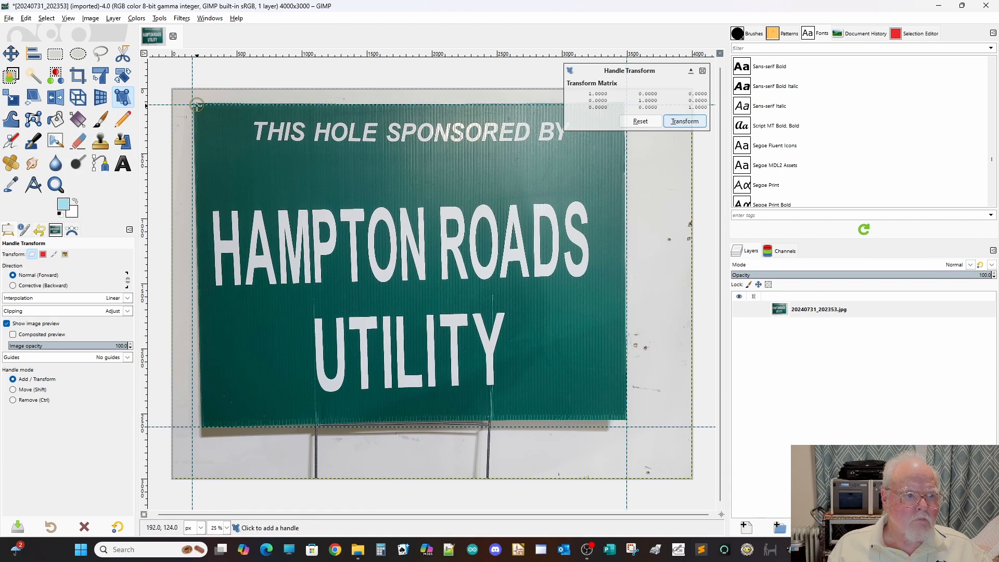
drag(203, 426, 192, 427)
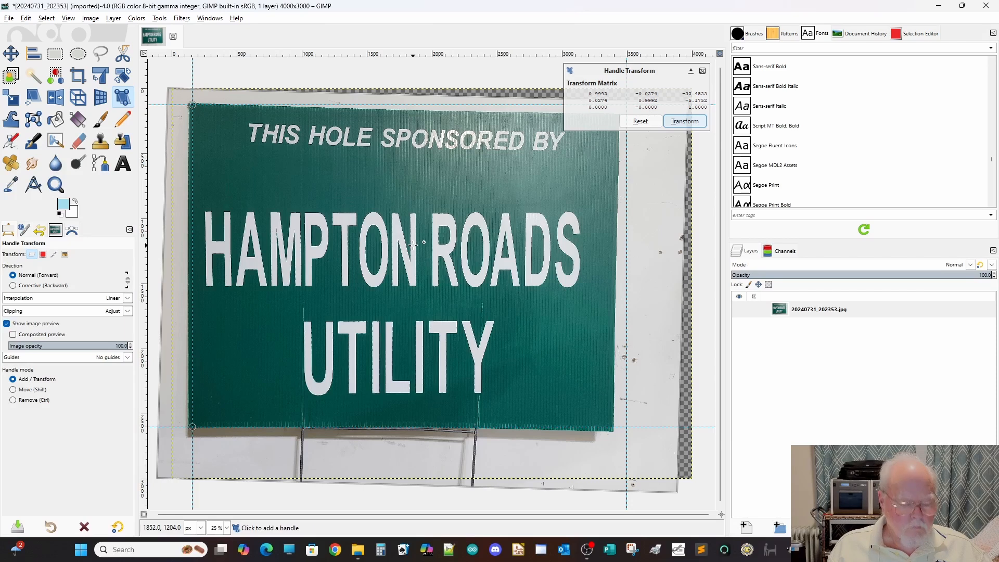
scroll(411, 243, down, 1)
drag(562, 149, 569, 142)
drag(563, 372, 563, 373)
key(Return)
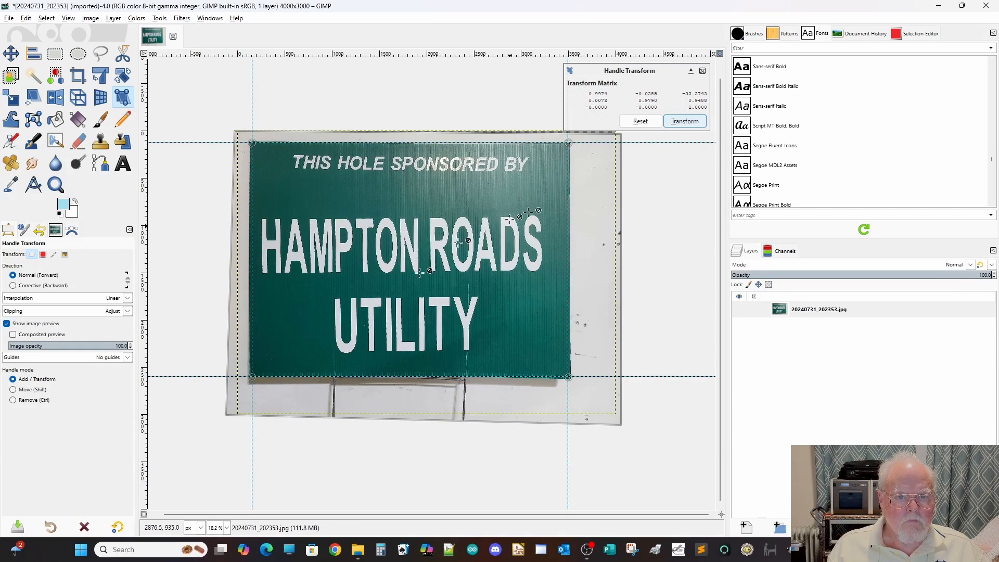
Crop and save the sign from its guides as HamptonRoadsUtility.png, and close the image discarding its changes.
click(181, 18)
click(221, 274)
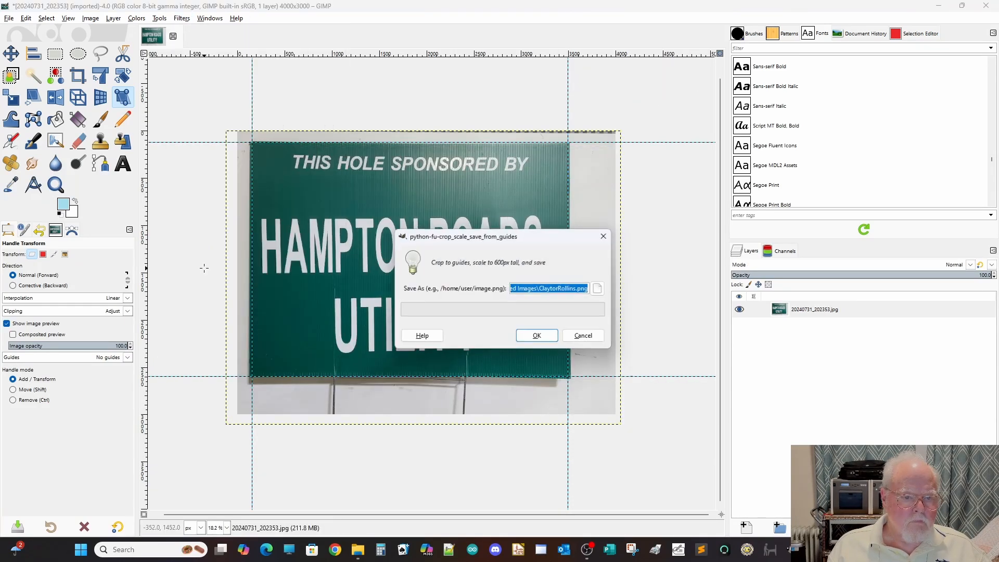
double_click(559, 289)
text(HamptonRoadsUtility)
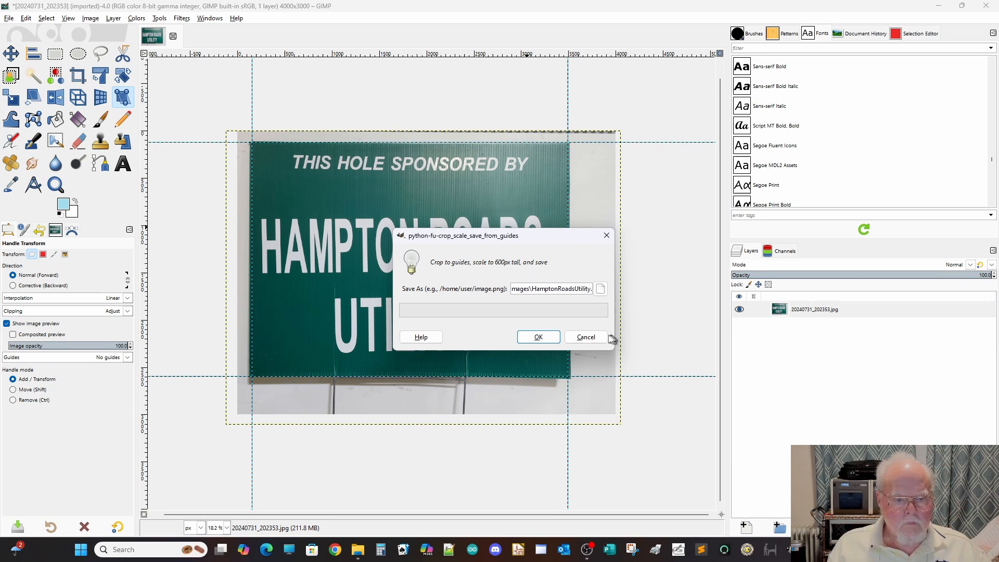
click(539, 337)
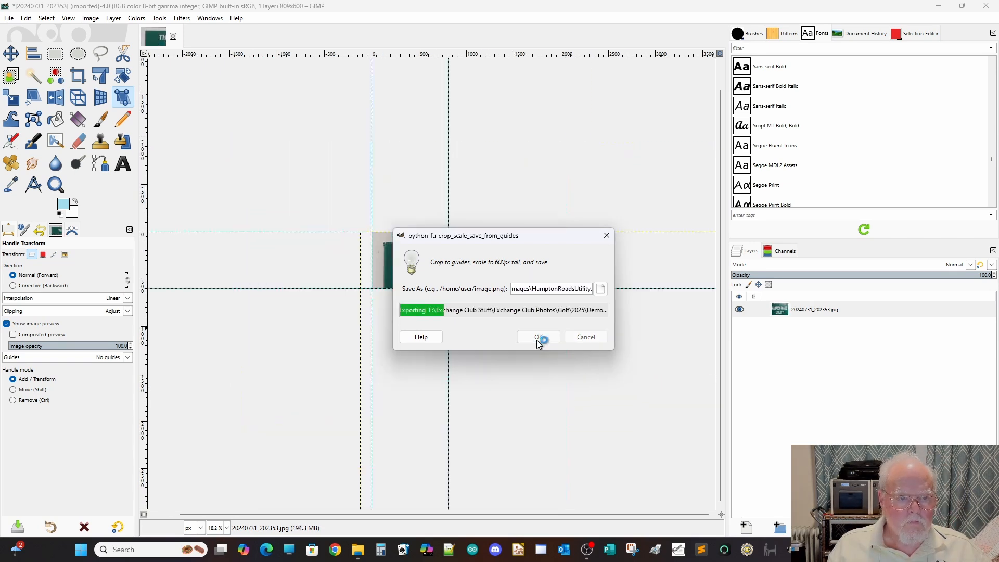
click(523, 327)
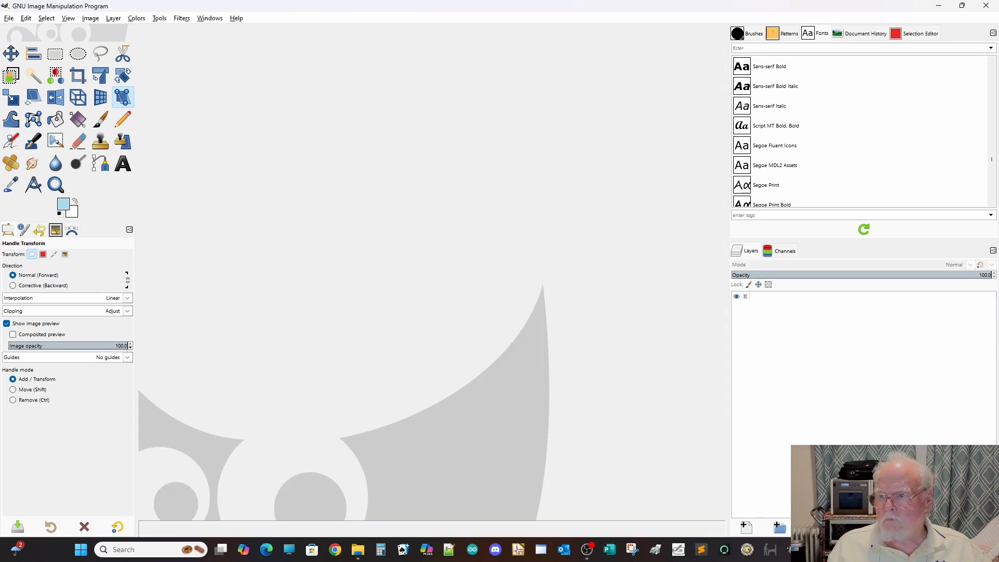
Load the photo 20240731_202421.jpg and frame its green-lettered sign with two vertical and two horizontal guides along the edges.
click(987, 6)
click(977, 10)
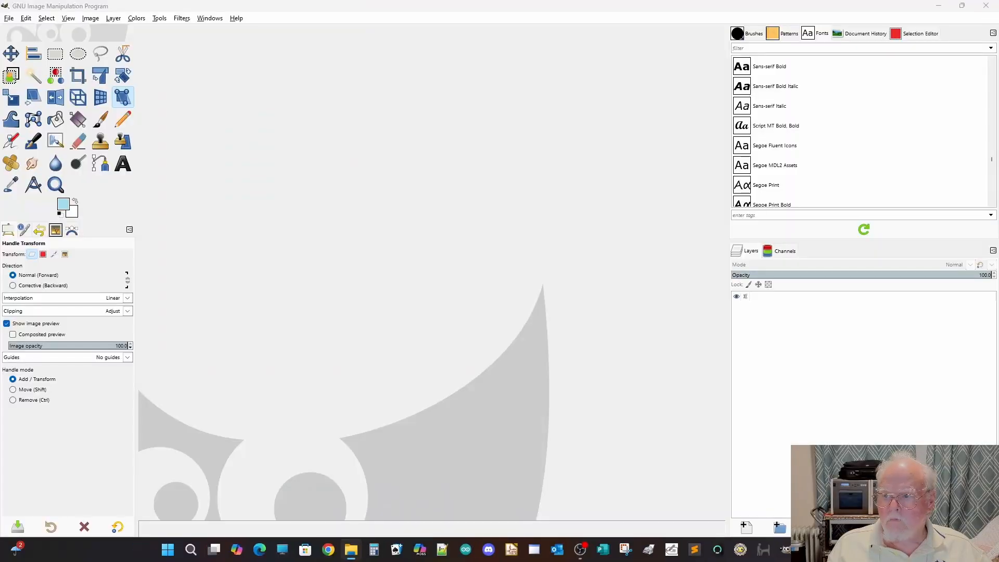
drag(229, 98, 230, 103)
drag(202, 55, 220, 415)
drag(145, 260, 641, 177)
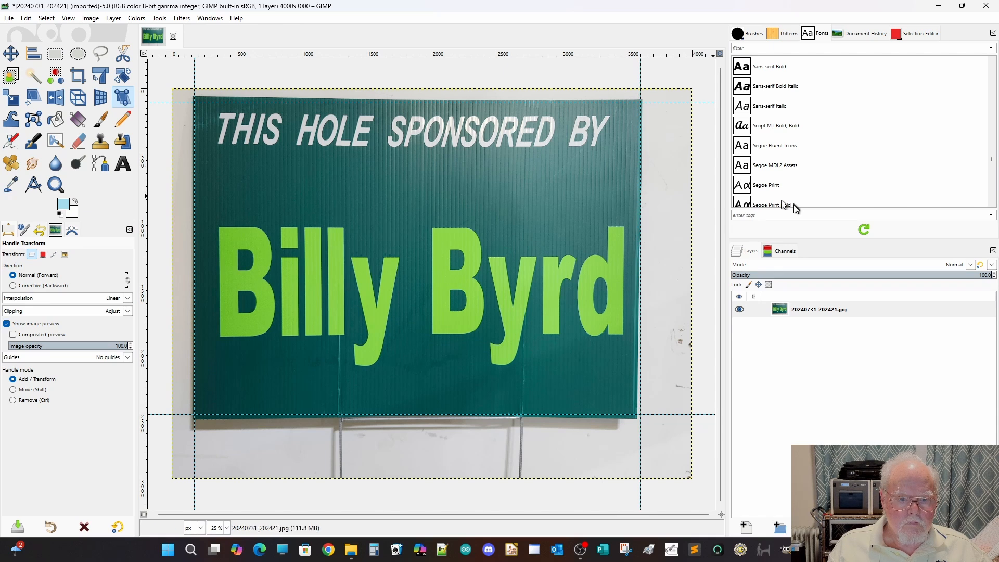
Pull the green-lettered sign's corners onto the guide intersections with Handle Transform, and apply the transform.
drag(195, 95, 195, 103)
drag(194, 426, 195, 415)
drag(615, 410, 641, 415)
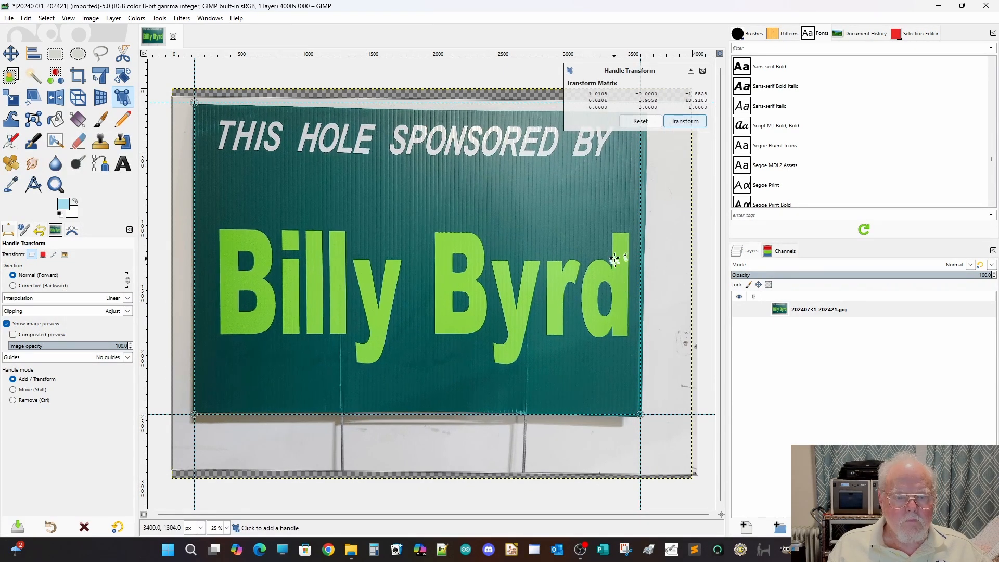
scroll(563, 251, down, 1)
drag(621, 153, 620, 142)
click(685, 121)
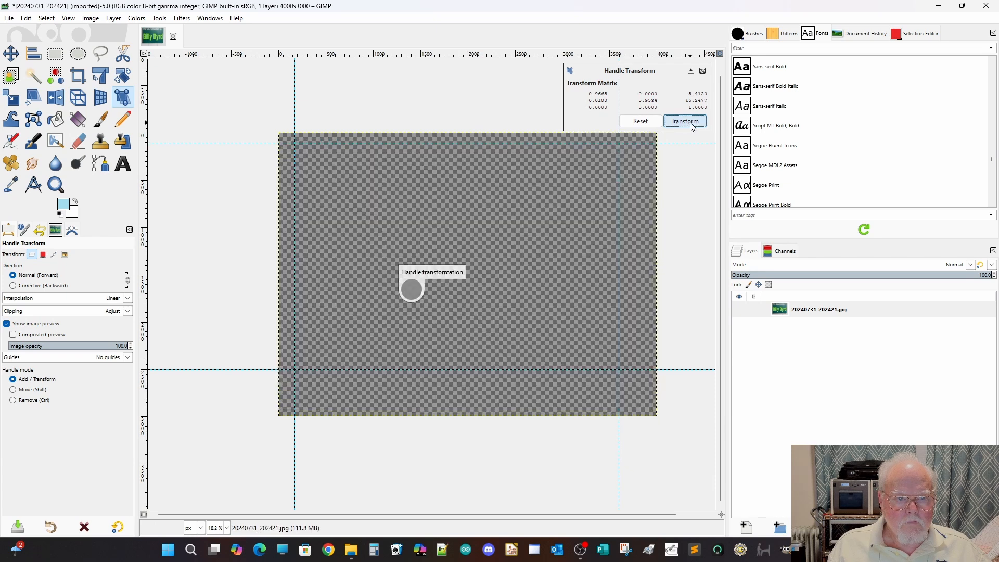
Crop and save the sign from its guides as a PNG named with the sponsor's first name, and close the image discarding its changes.
click(181, 19)
click(222, 273)
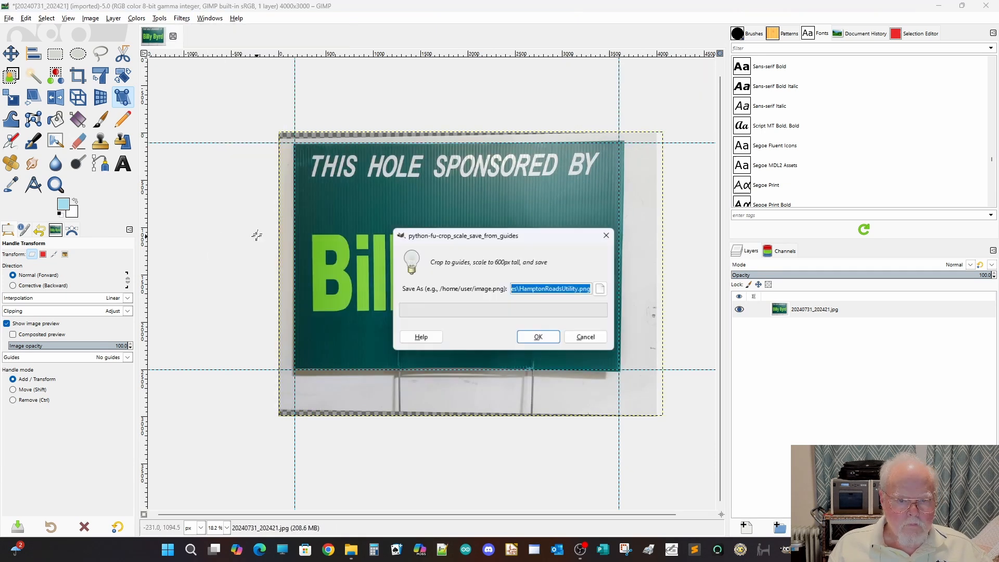
double_click(572, 288)
text(Billy.p)
click(541, 337)
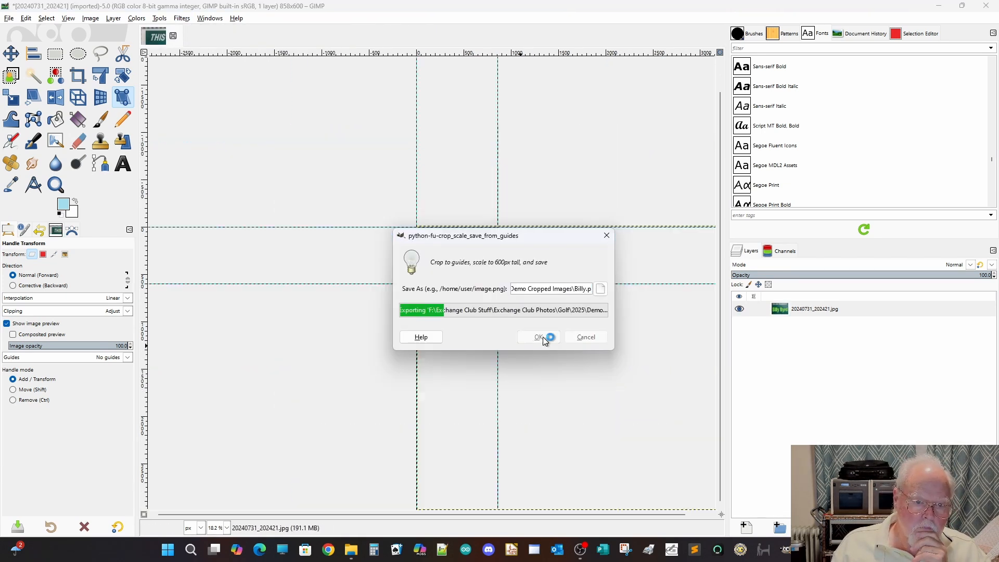
click(173, 37)
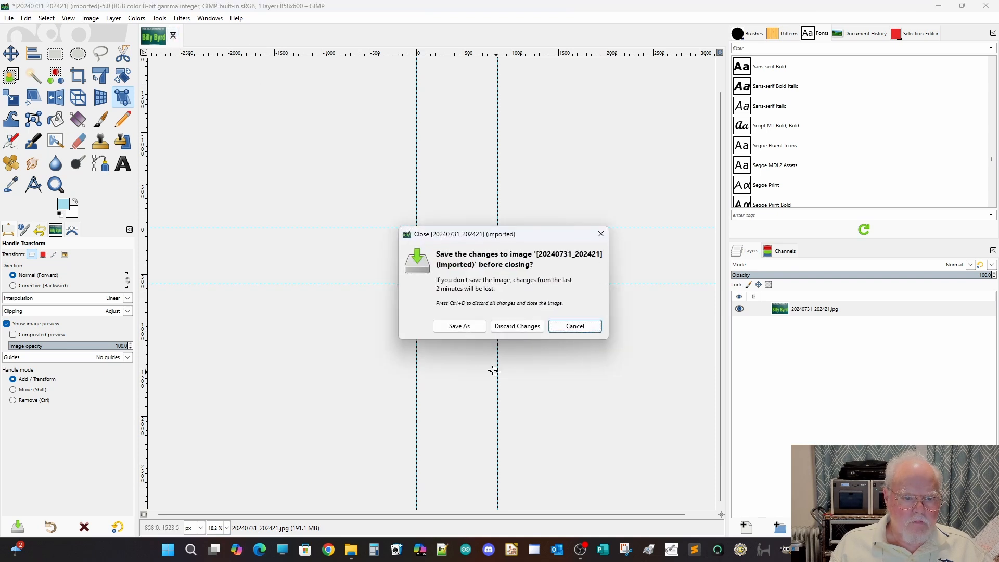
click(517, 327)
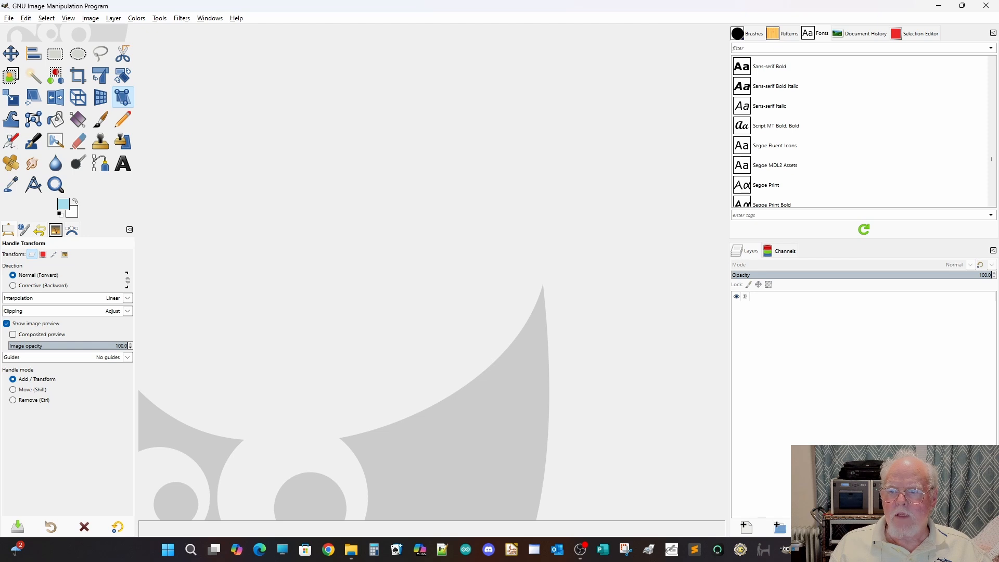
Open the tournament background image 2025Script.xcf from the Demo Cropped Images folder in GIMP.
drag(998, 108, 533, 112)
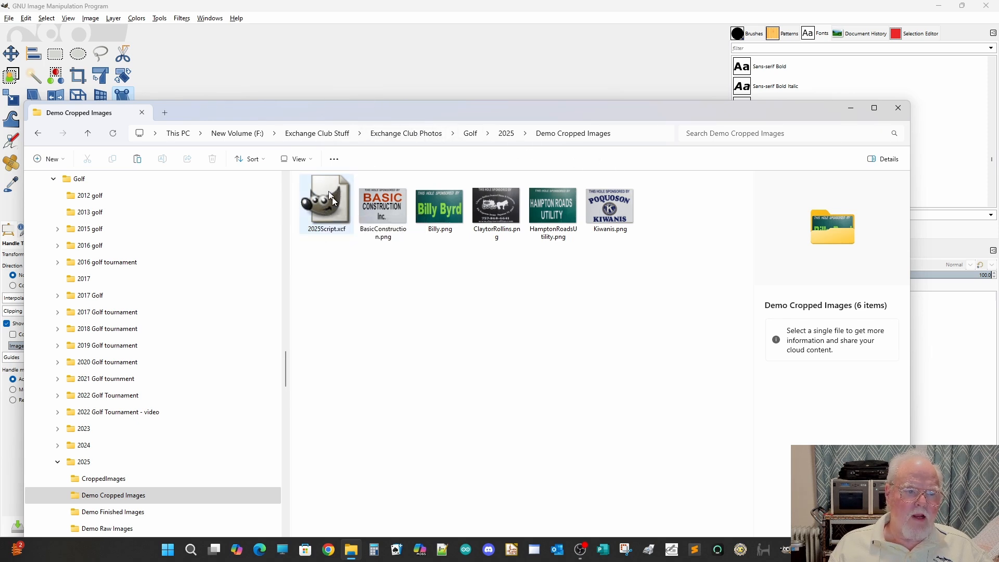
drag(332, 196, 267, 61)
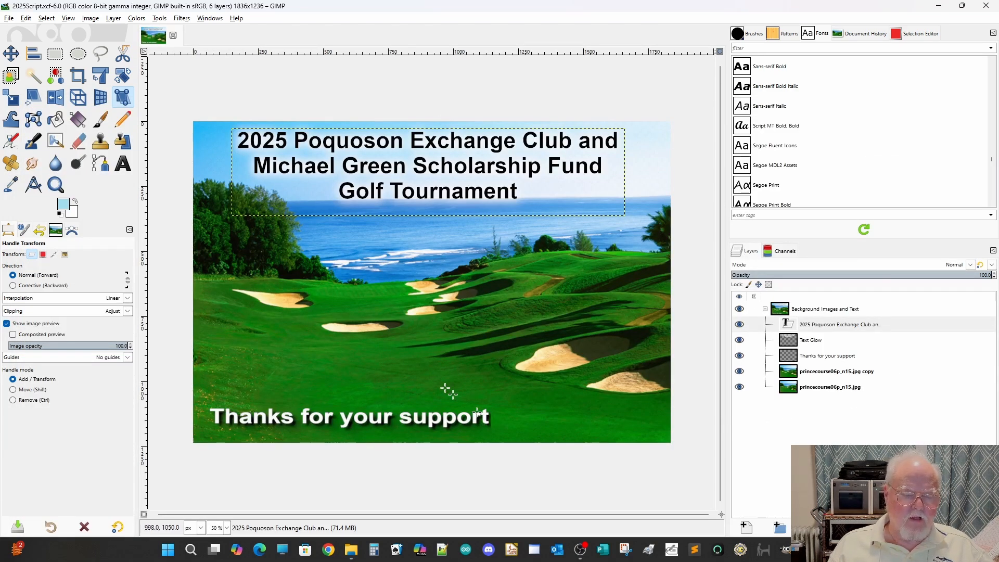
click(440, 349)
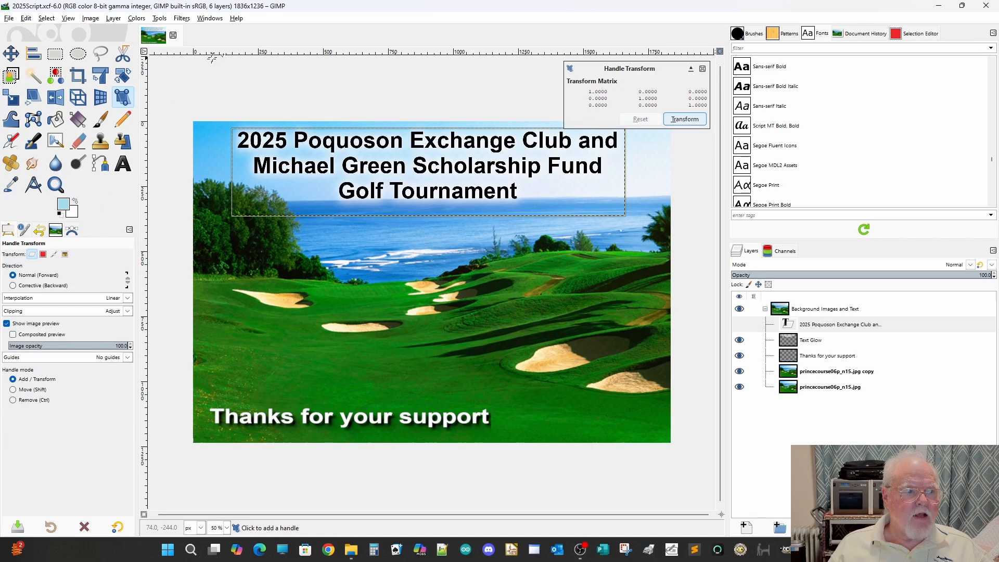
Start the Batch Golf Images filter and set its input directory to Demo Cropped Images.
click(181, 18)
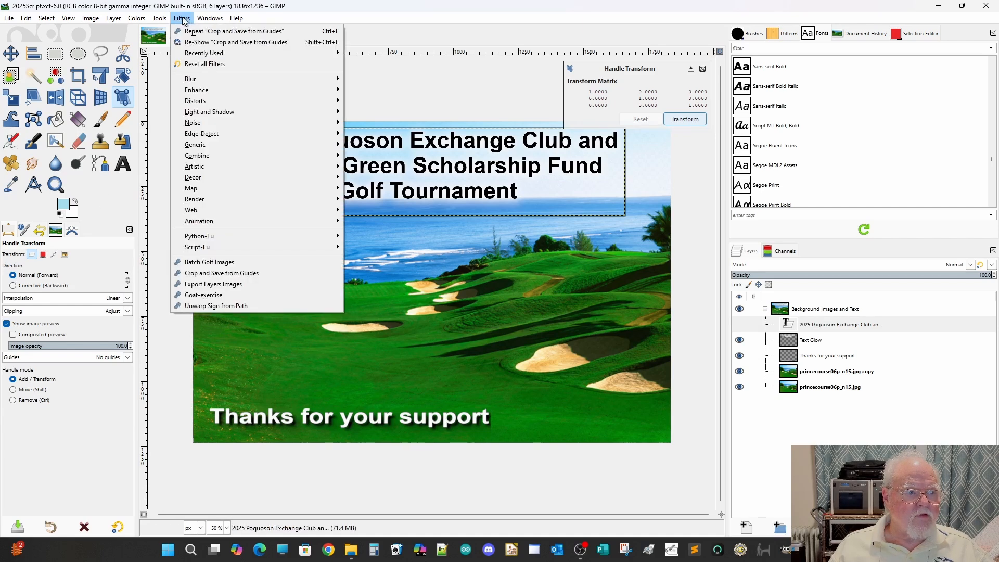
click(199, 262)
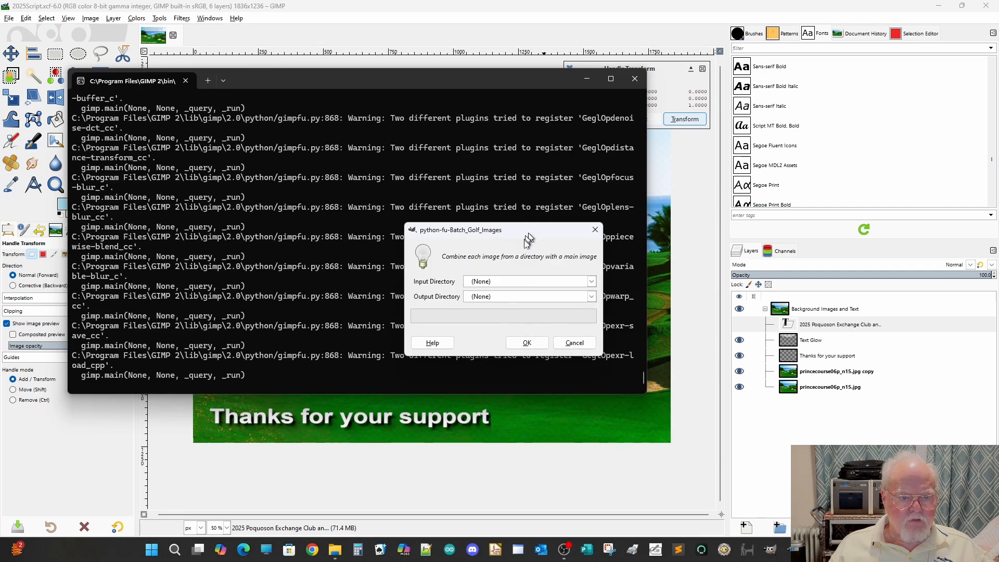
click(592, 282)
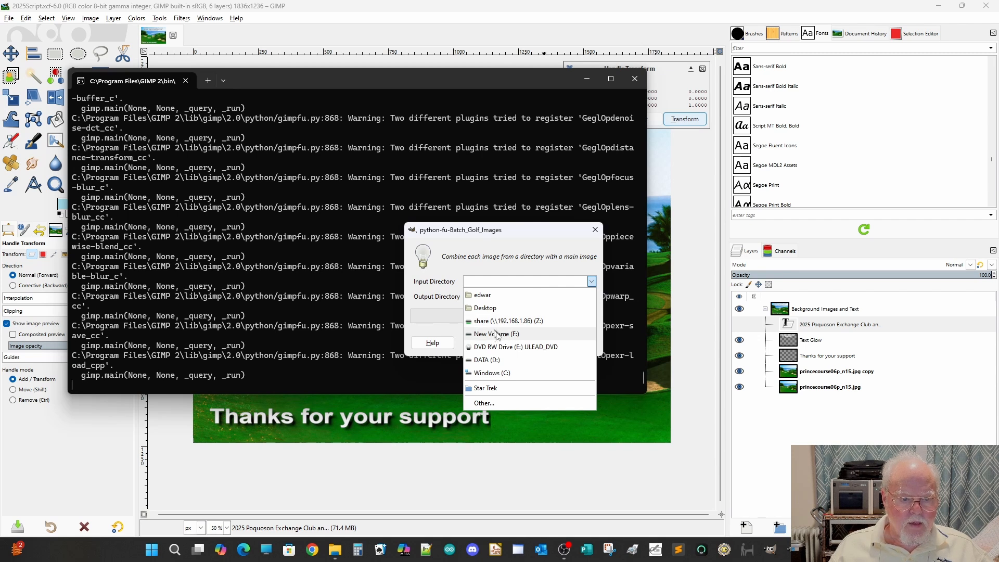
click(479, 404)
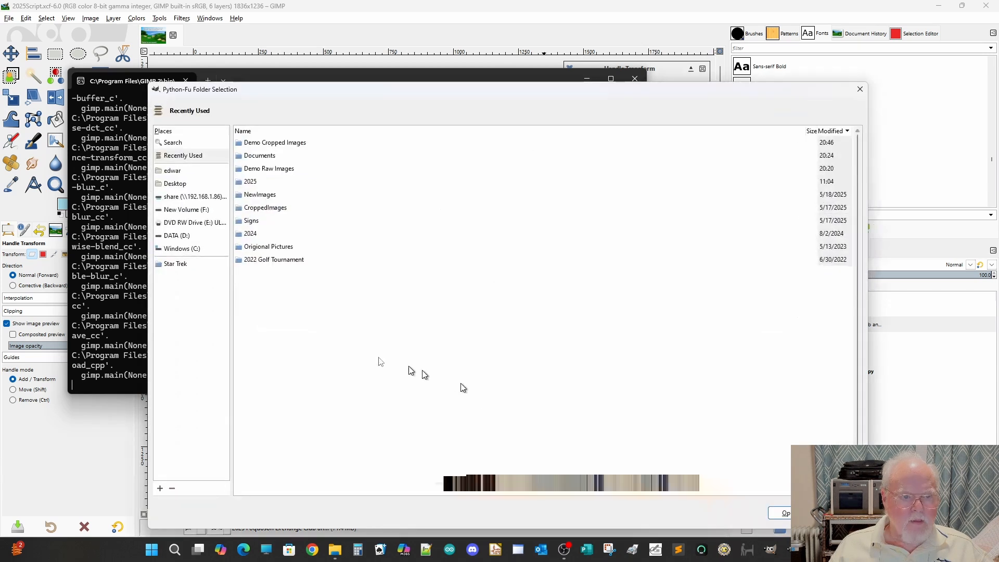
double_click(255, 142)
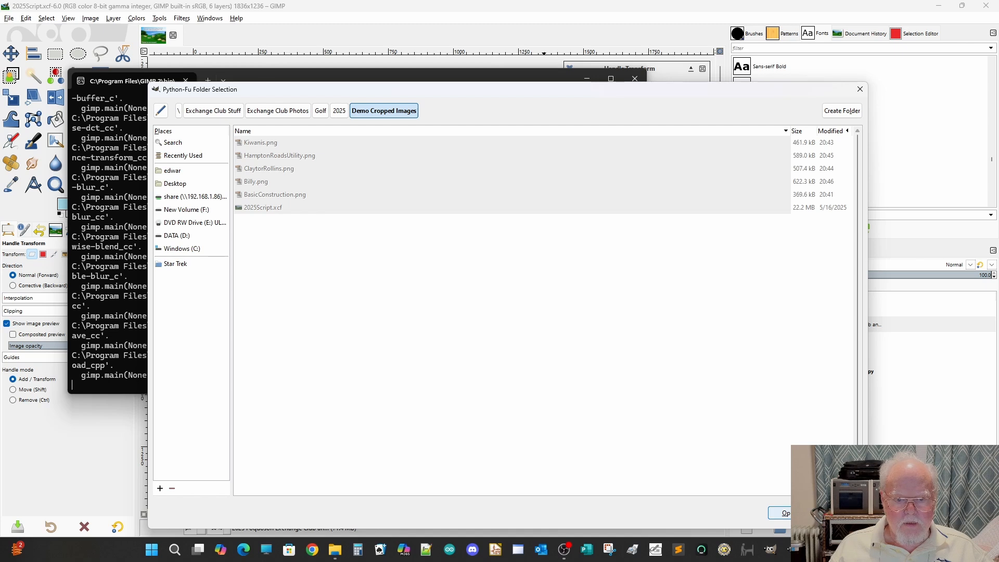
click(781, 514)
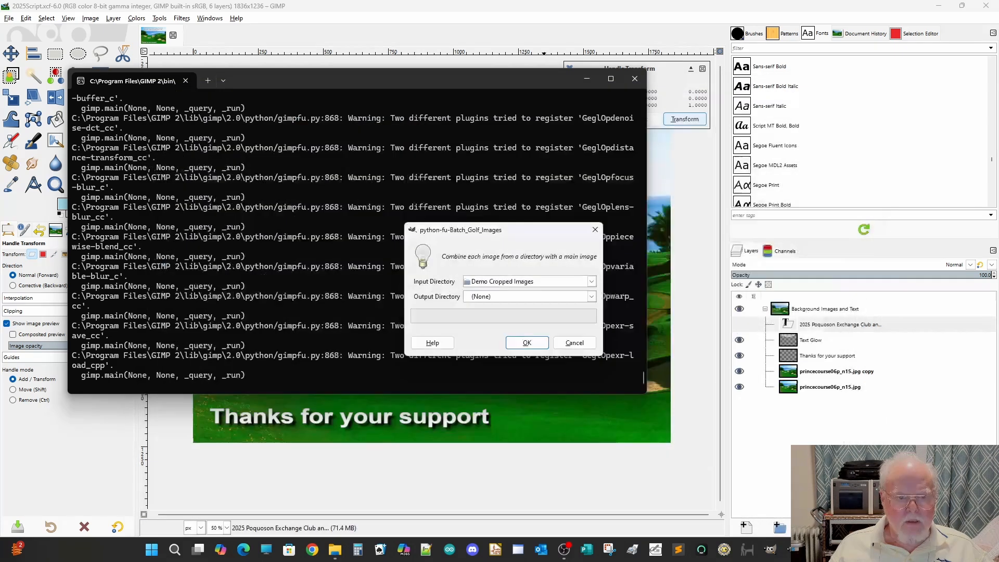
Set the output directory to Demo Finished Images and run the batch.
click(576, 299)
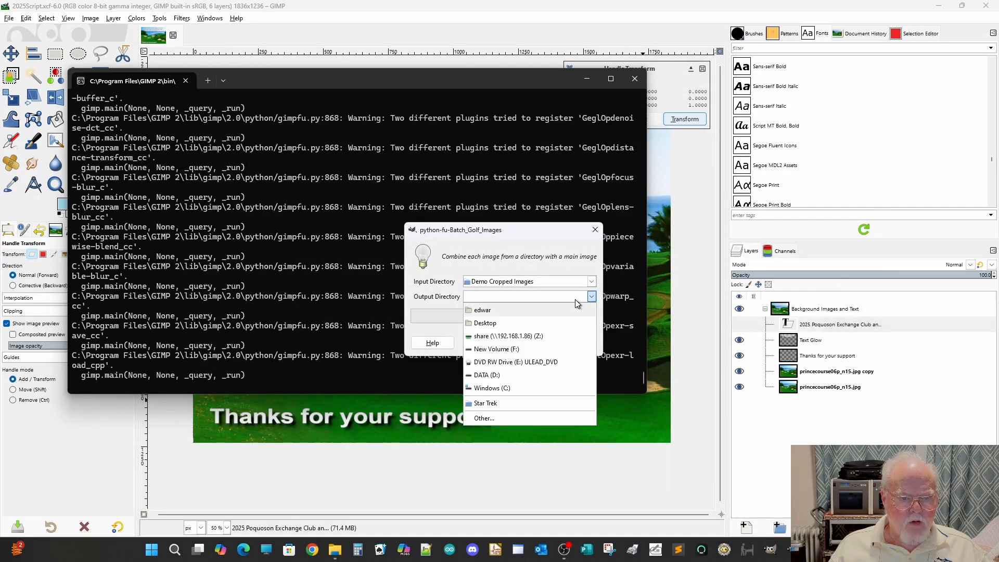
click(487, 418)
double_click(301, 235)
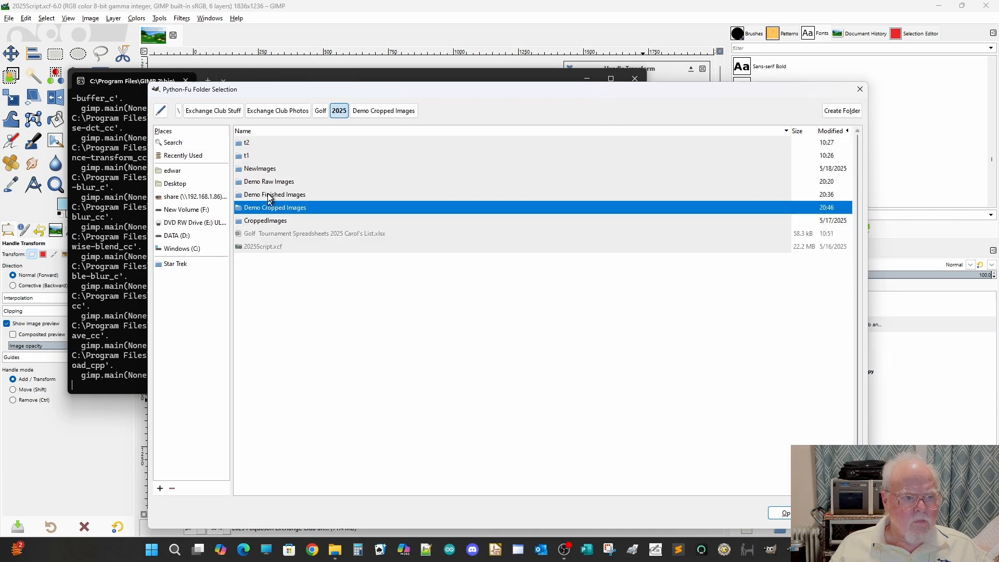
double_click(269, 198)
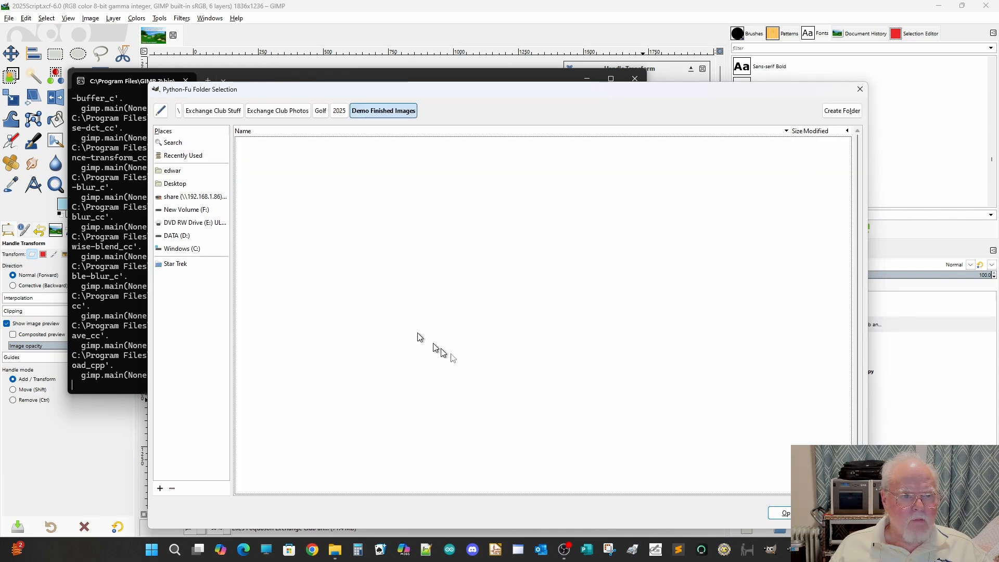
click(781, 513)
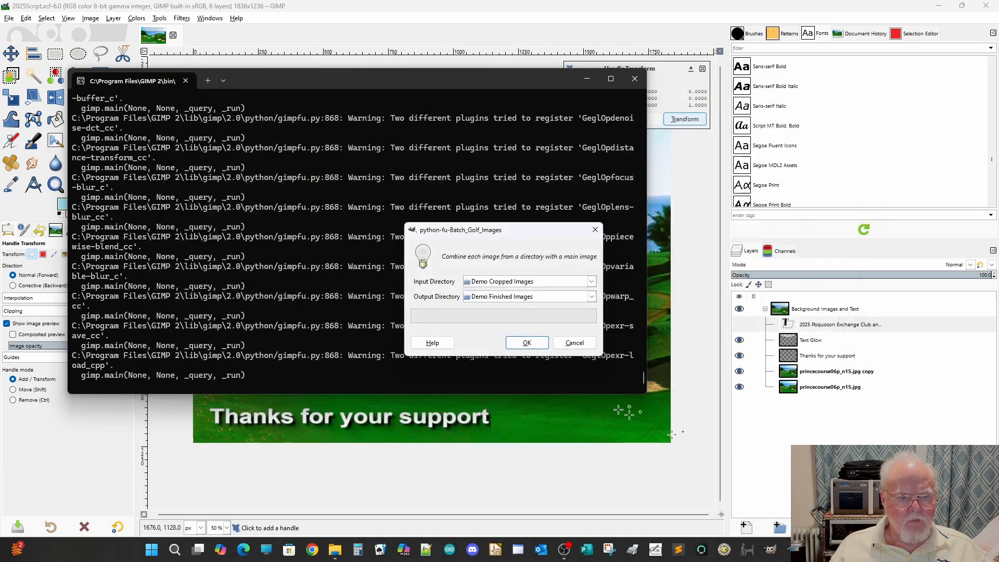
click(528, 343)
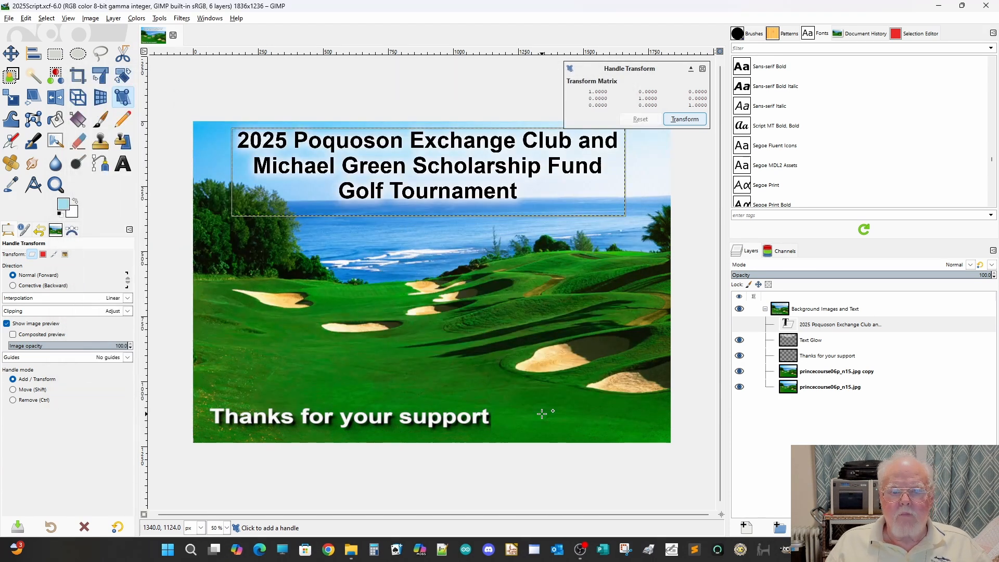
Close GIMP, switch to the Demo Finished Images folder in File Explorer and open BasicConstruction.png full screen.
click(985, 8)
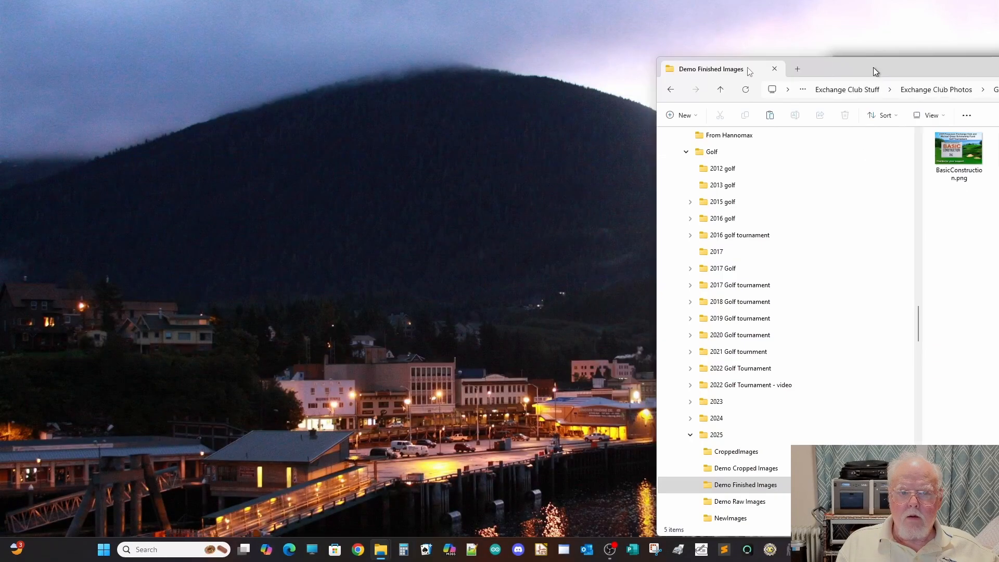
drag(875, 68, 306, 67)
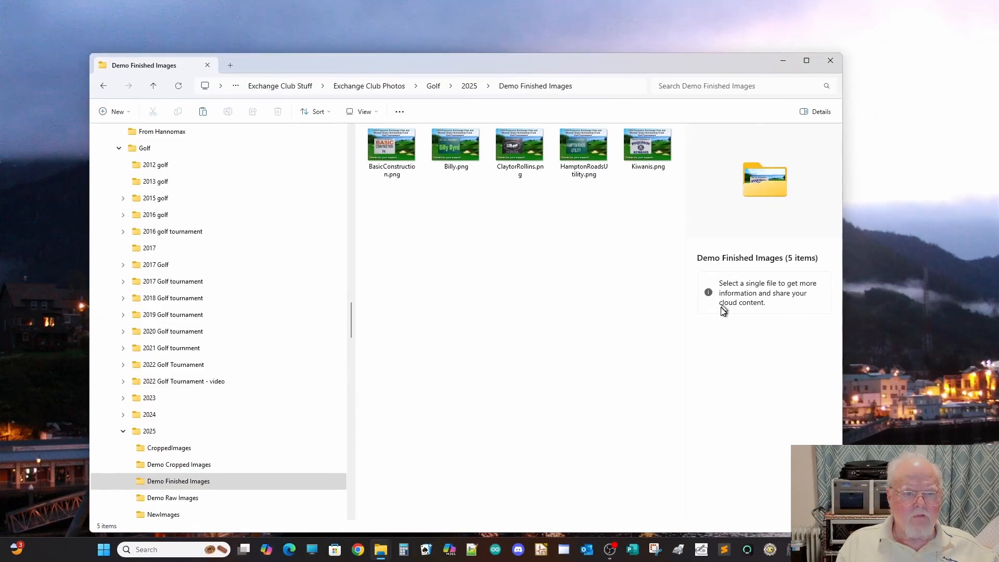
double_click(386, 147)
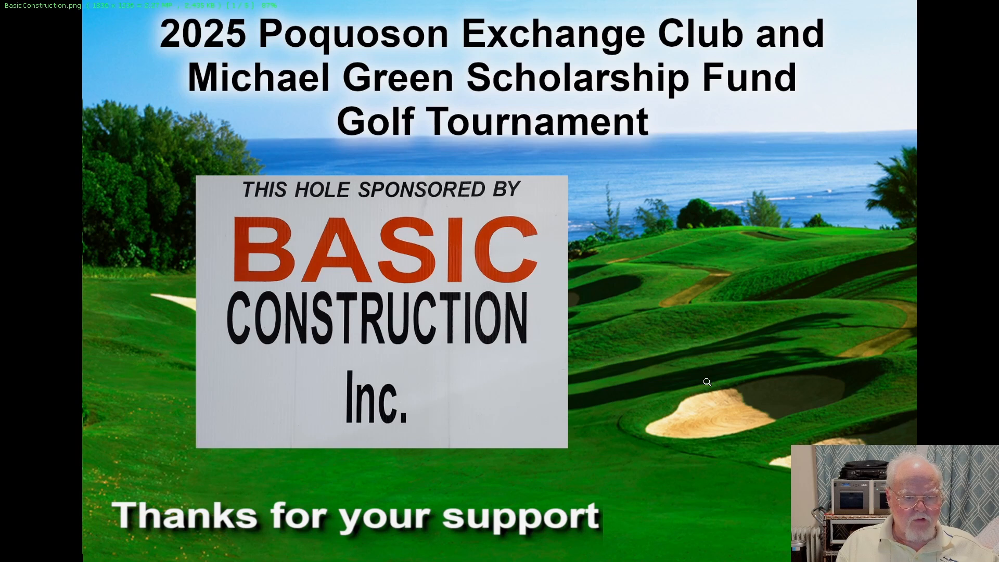
Page through the finished sponsor images forward to Kiwanis.png and back to ClaytorRollins.png to check each sign on the tournament background.
key(Right)
key(Right)
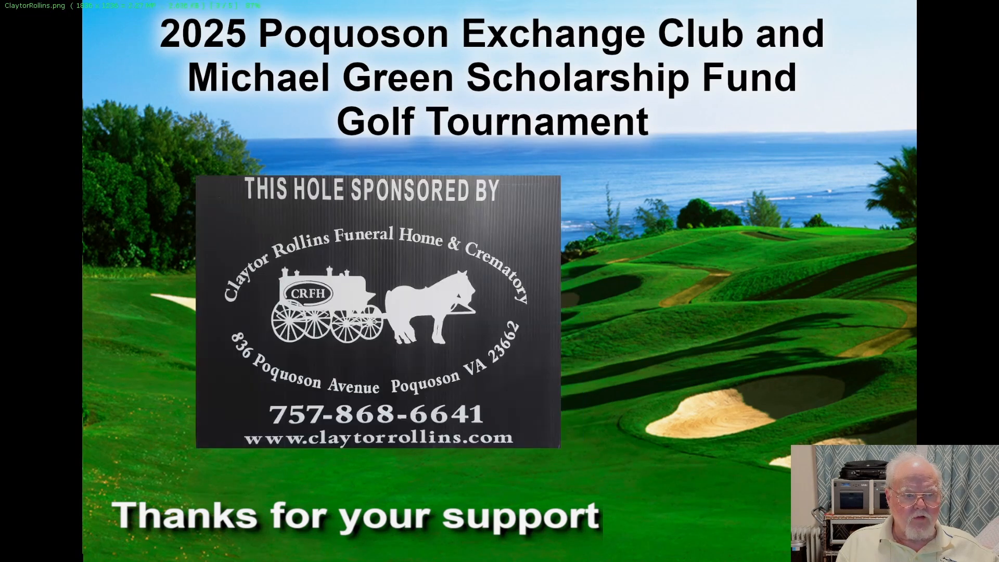
key(Right)
key(Right)
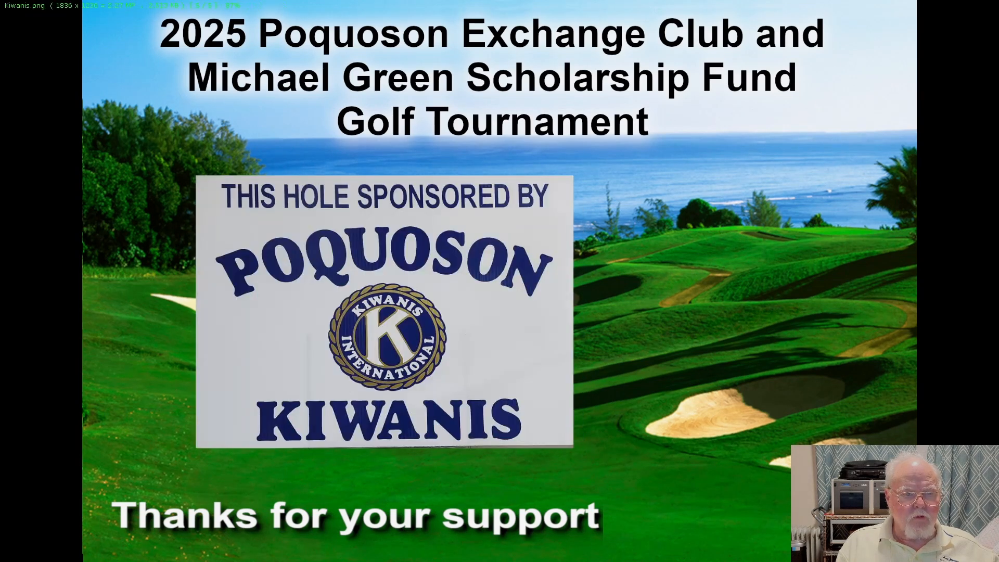
key(Left)
key(Left)
key(Left)
key(Left)
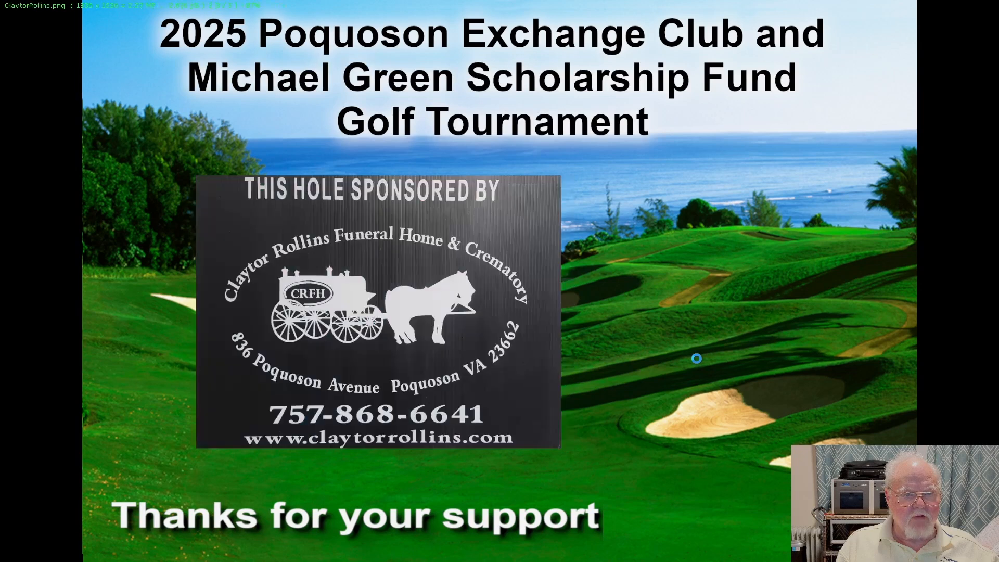